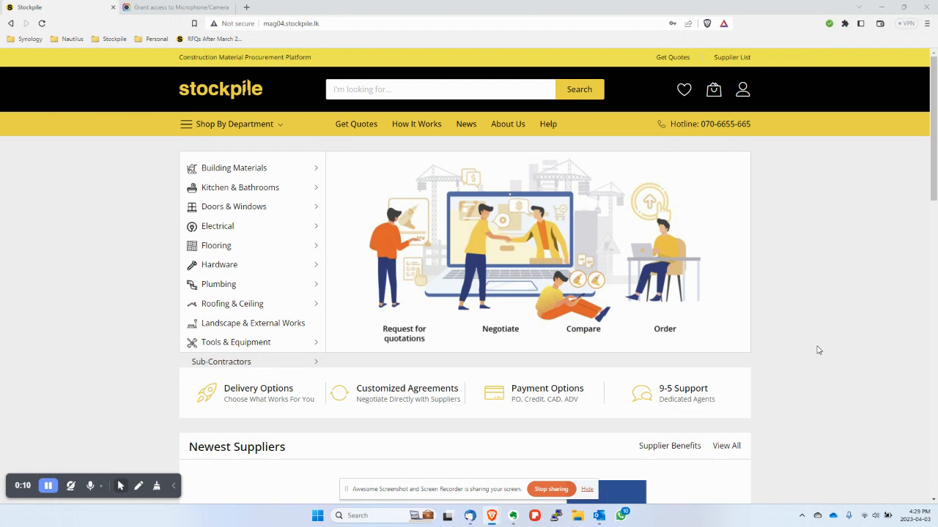
# - Switch from Stockpile in Brave to the Training RFQ's Requested quote email in Thunderbird
pyautogui.hotkey('alt', 'Tab')
pyautogui.hotkey('alt', 'Tab')
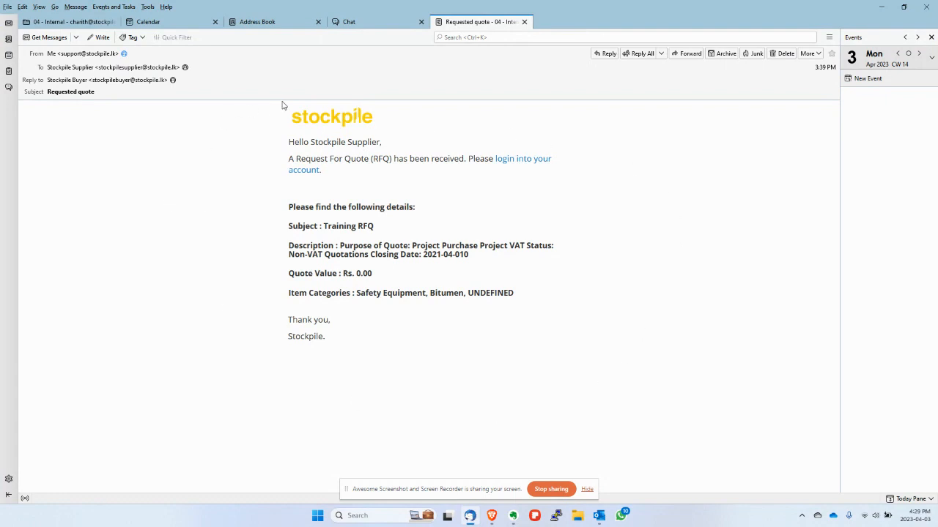
pyautogui.click(48, 58)
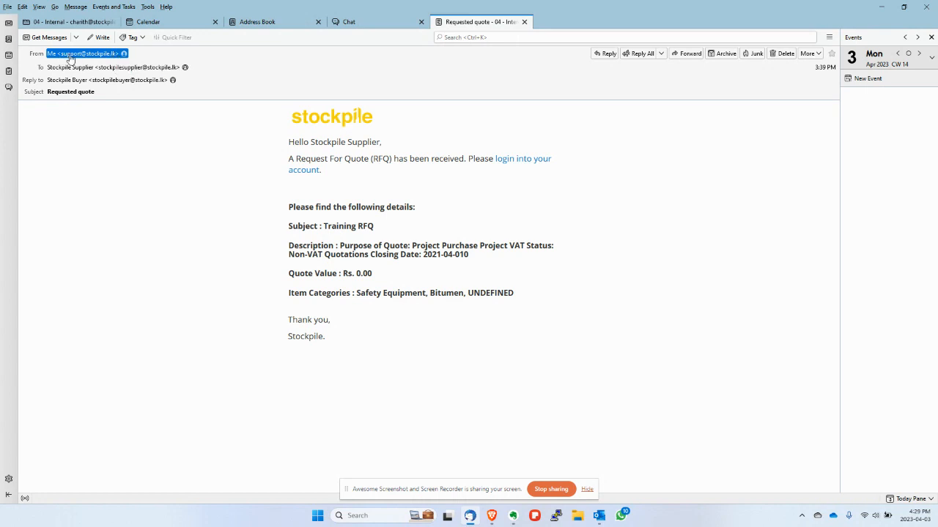
pyautogui.click(107, 61)
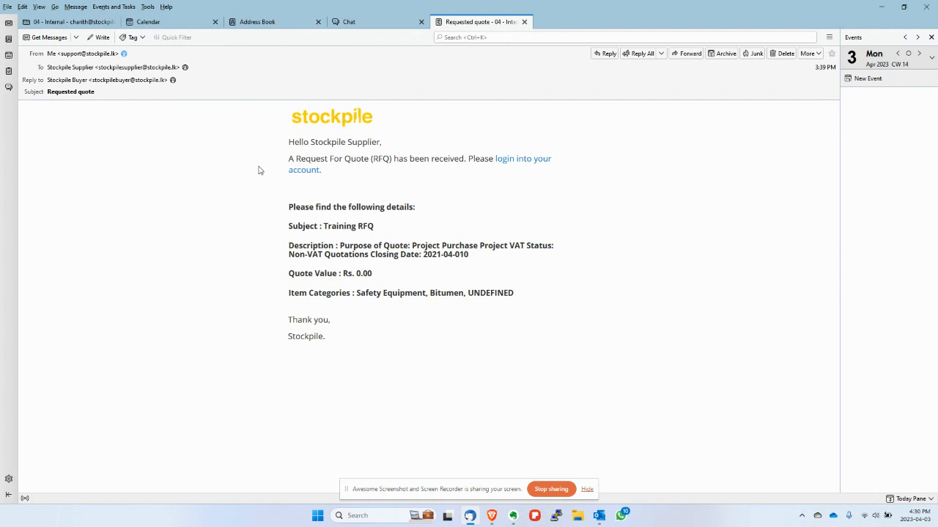
pyautogui.moveTo(310, 143); pyautogui.dragTo(383, 144)
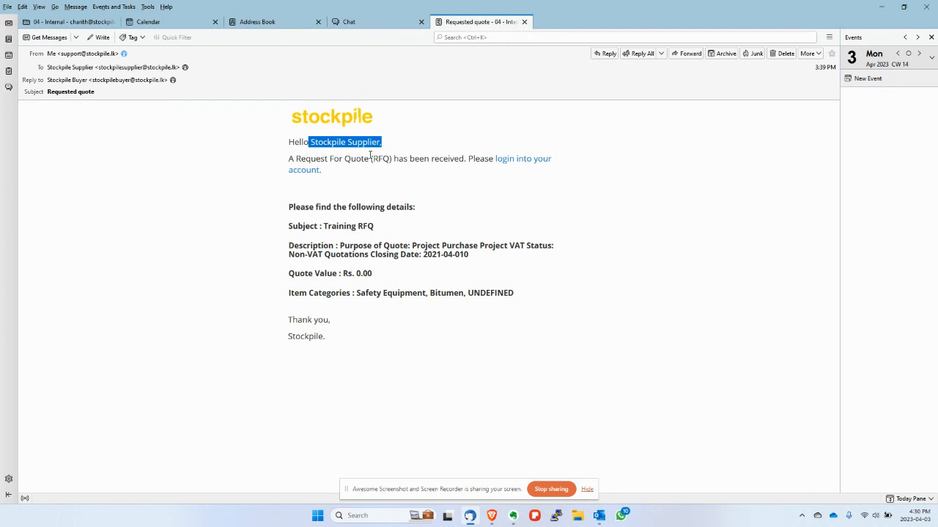
pyautogui.moveTo(290, 226); pyautogui.dragTo(318, 226)
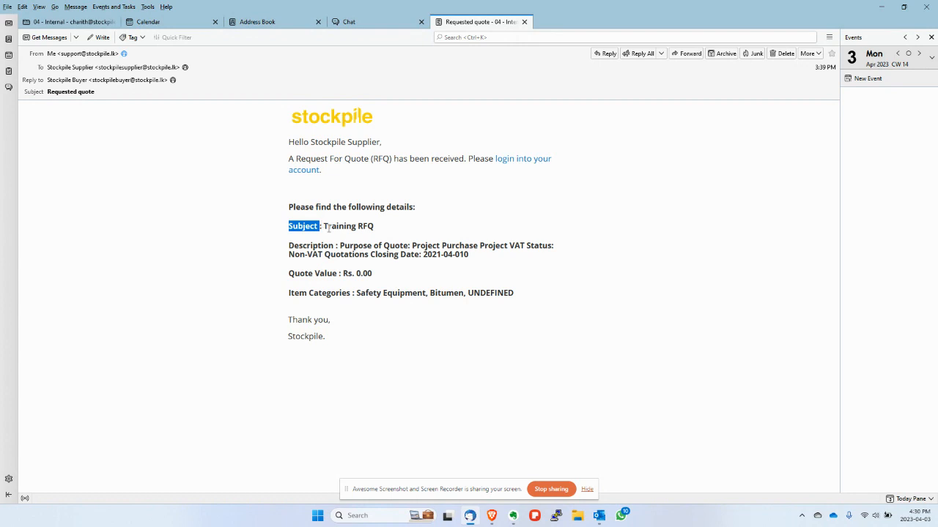
pyautogui.moveTo(323, 226); pyautogui.dragTo(373, 227)
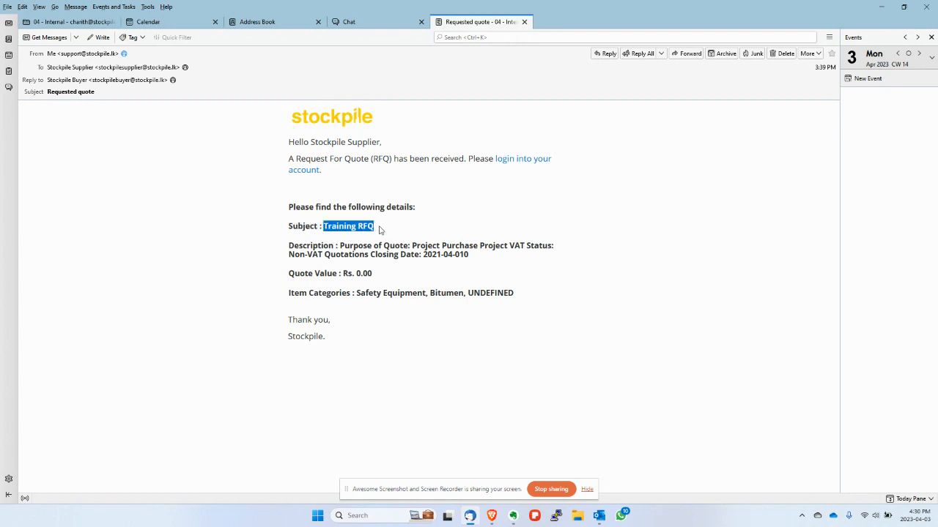
pyautogui.click(379, 229)
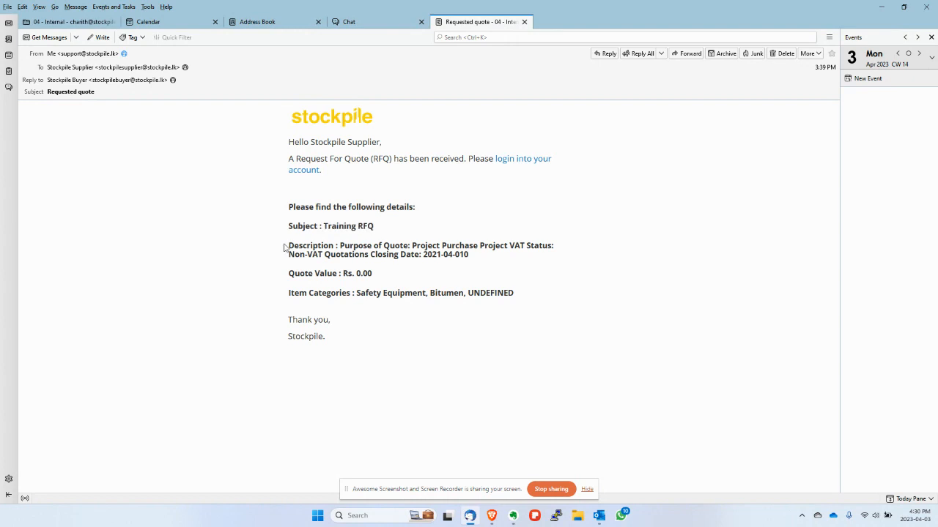
pyautogui.moveTo(290, 248); pyautogui.dragTo(476, 264)
pyautogui.click(361, 251)
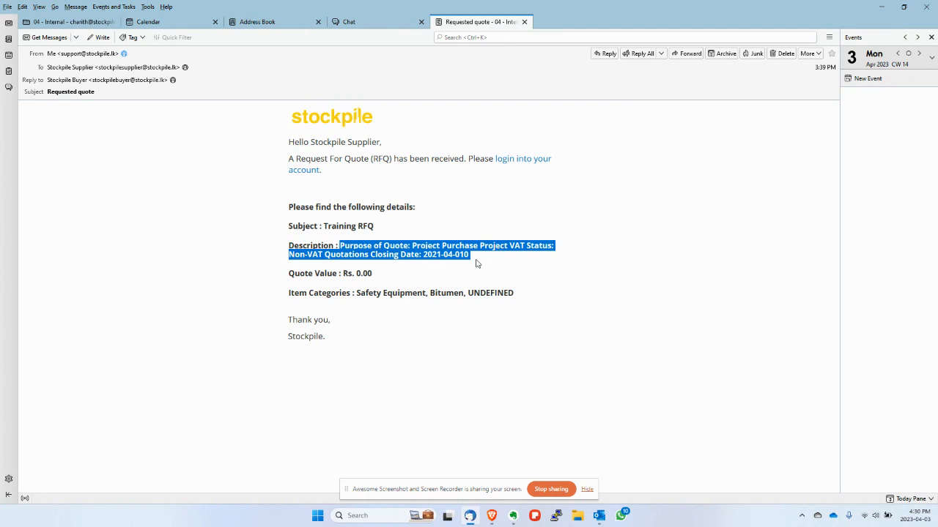
pyautogui.click(351, 244)
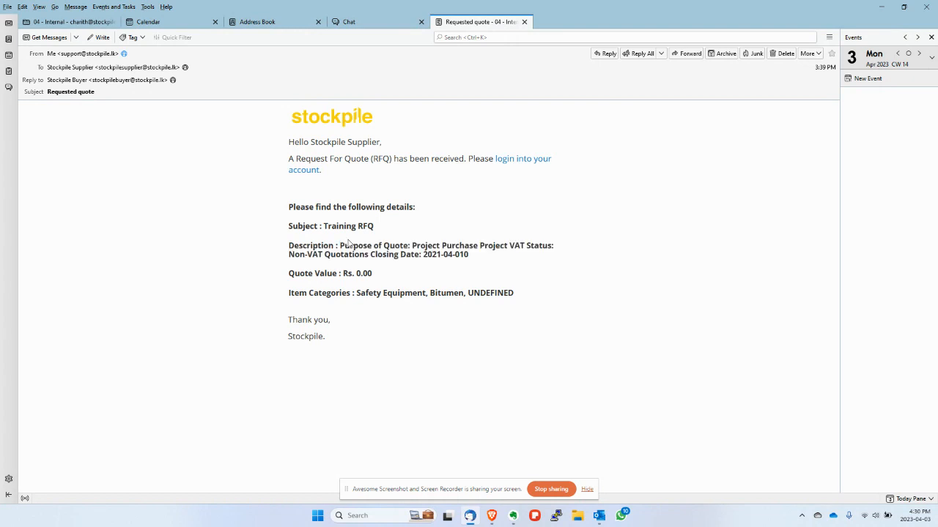
pyautogui.moveTo(340, 246); pyautogui.dragTo(411, 244)
pyautogui.click(411, 244)
pyautogui.moveTo(412, 244); pyautogui.dragTo(539, 247)
pyautogui.click(488, 246)
pyautogui.moveTo(286, 250); pyautogui.dragTo(472, 256)
pyautogui.click(324, 254)
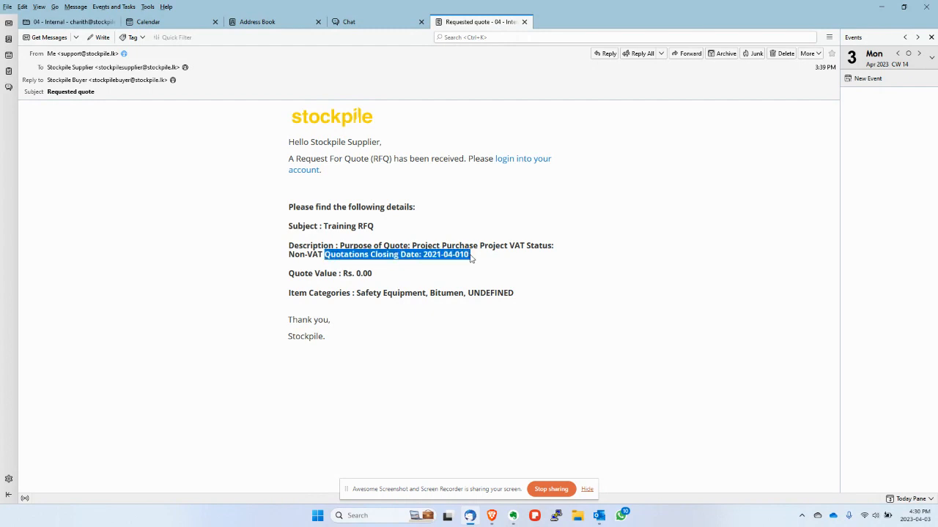
pyautogui.click(423, 276)
pyautogui.moveTo(289, 276); pyautogui.dragTo(379, 275)
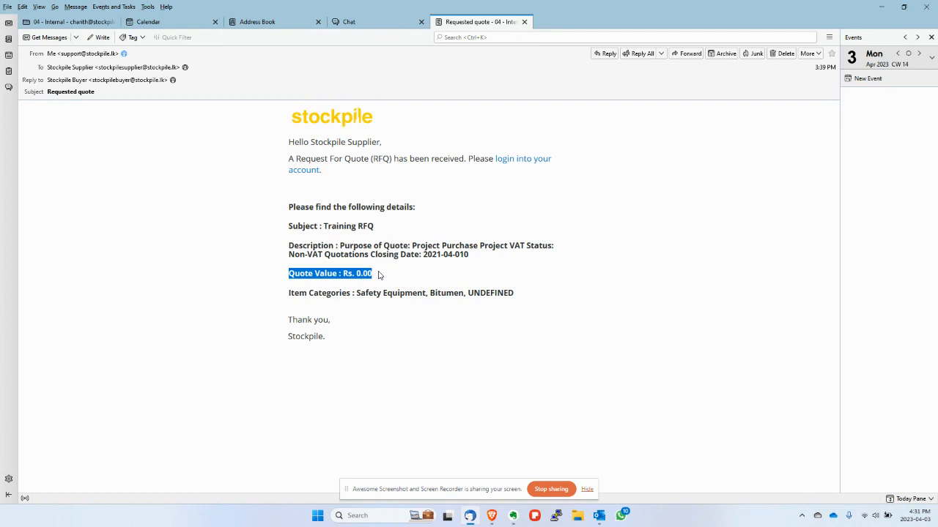
pyautogui.click(379, 274)
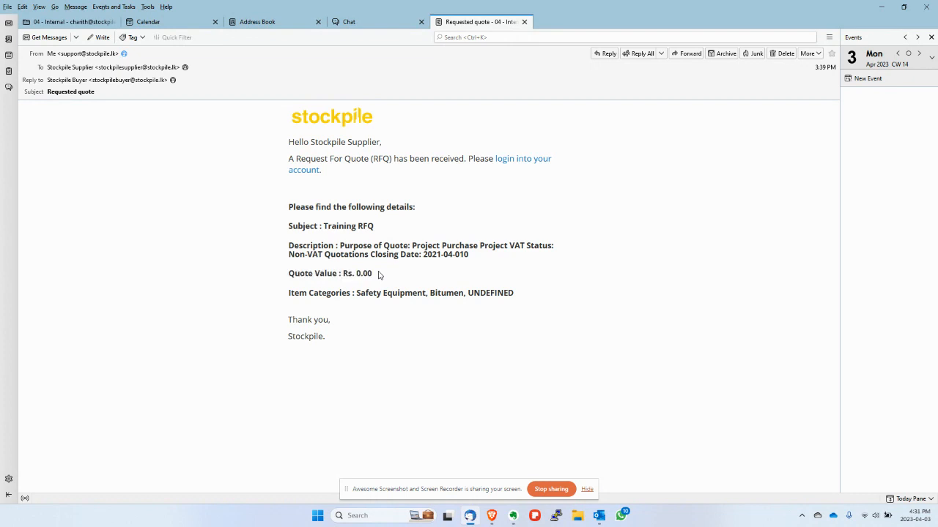
pyautogui.moveTo(356, 274); pyautogui.dragTo(373, 275)
pyautogui.click(346, 287)
pyautogui.moveTo(288, 293); pyautogui.dragTo(427, 294)
pyautogui.click(433, 293)
pyautogui.moveTo(426, 293); pyautogui.dragTo(360, 293)
pyautogui.doubleClick(447, 295)
pyautogui.doubleClick(489, 294)
pyautogui.click(449, 296)
pyautogui.moveTo(427, 293); pyautogui.dragTo(341, 293)
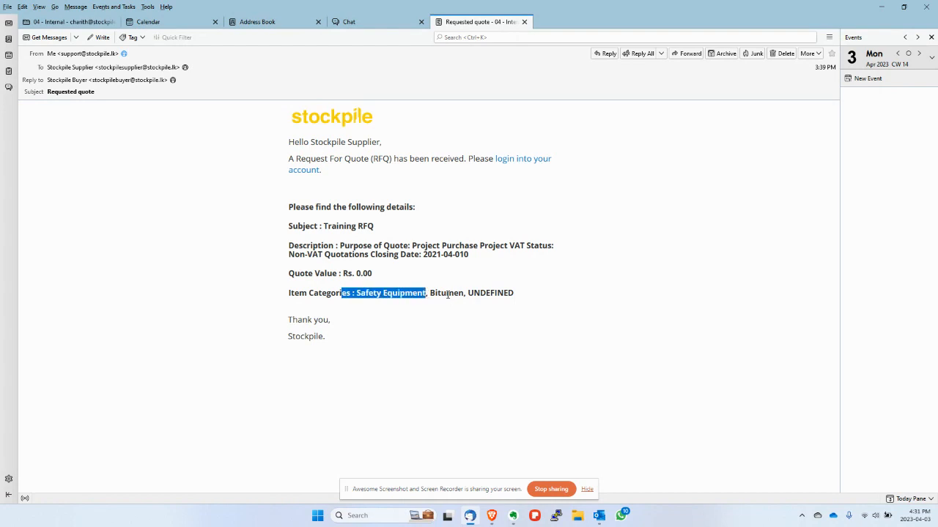
pyautogui.doubleClick(447, 293)
pyautogui.doubleClick(502, 293)
pyautogui.click(548, 300)
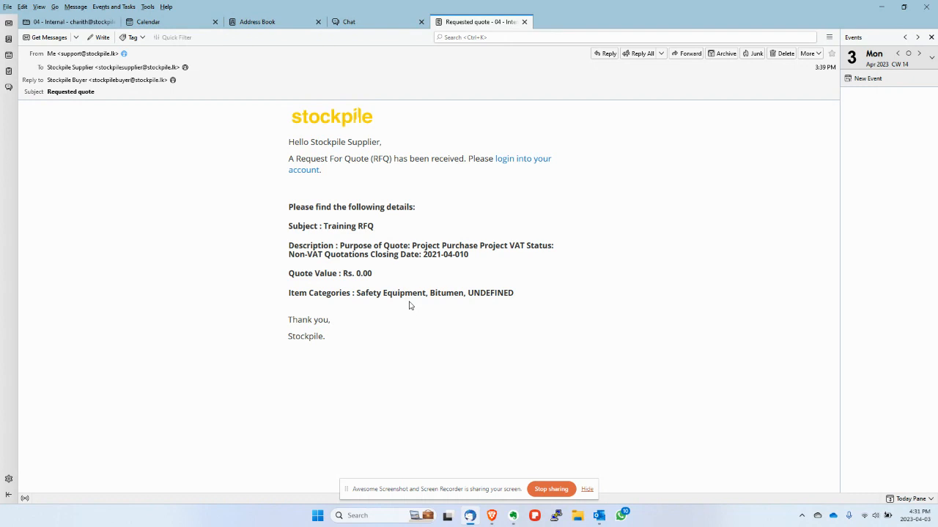
pyautogui.hotkey('alt', 'Tab')
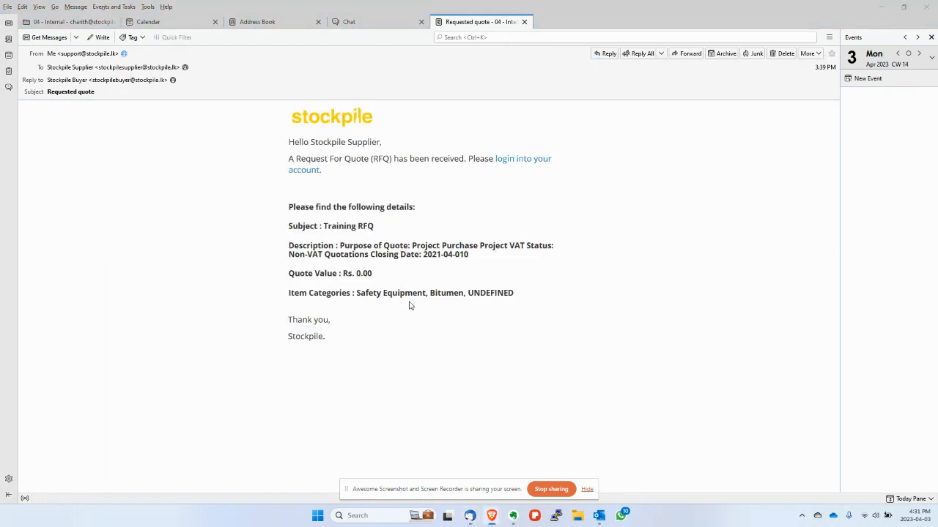
# - Sign in to Stockpile through Supplier Login with the saved supplier credentials
pyautogui.hotkey('alt', 'Tab')
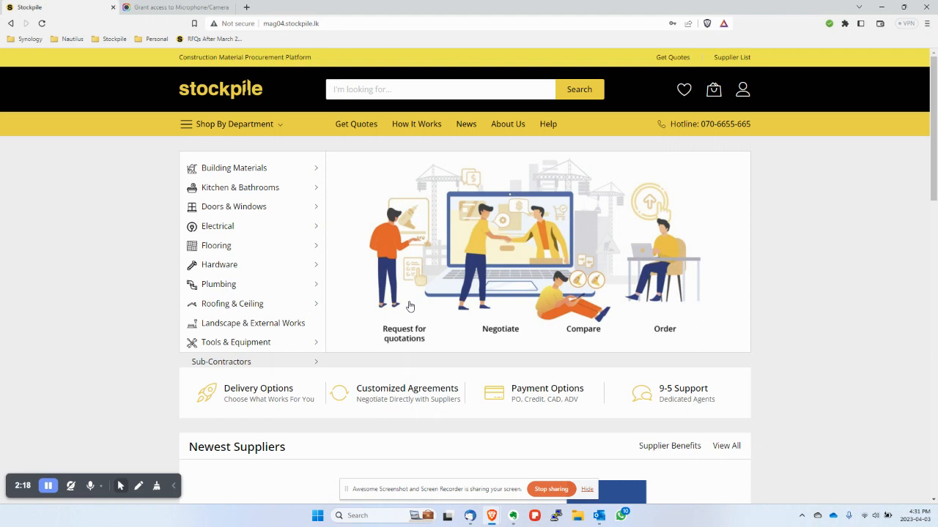
pyautogui.click(744, 98)
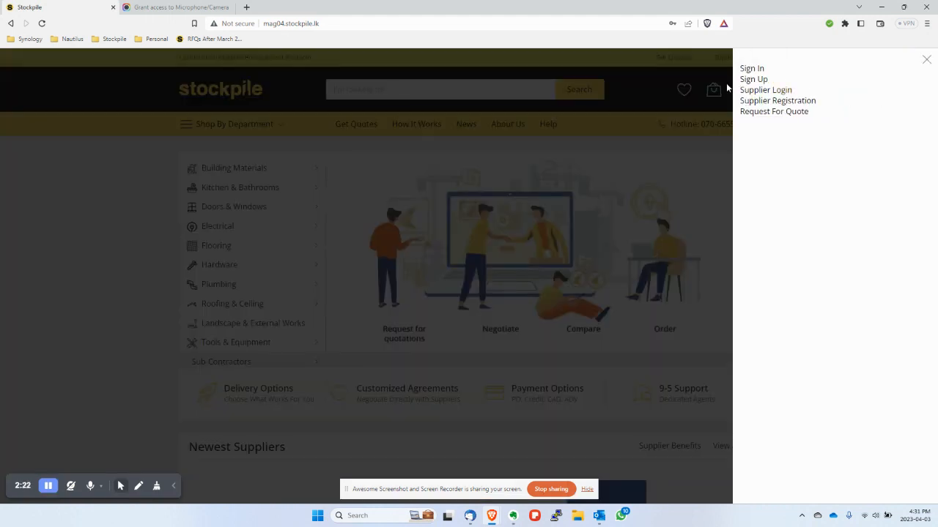
pyautogui.click(926, 62)
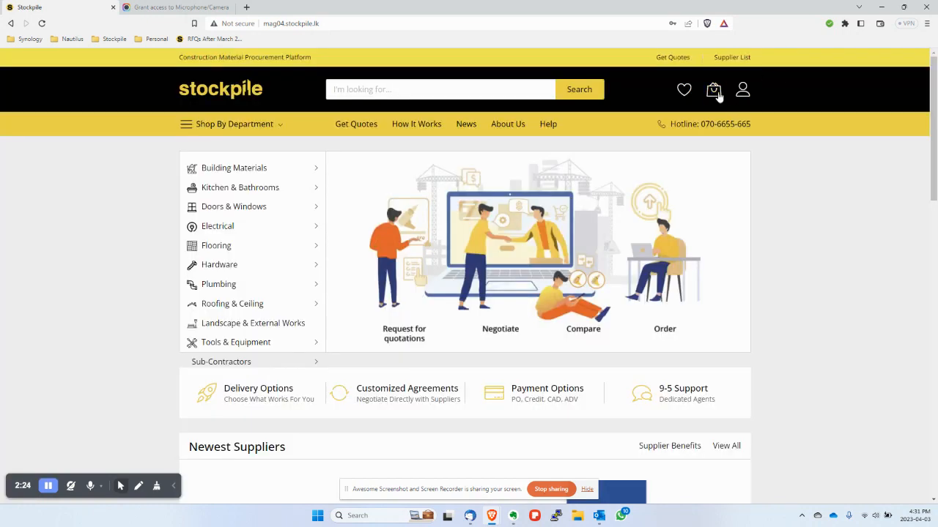
pyautogui.click(742, 91)
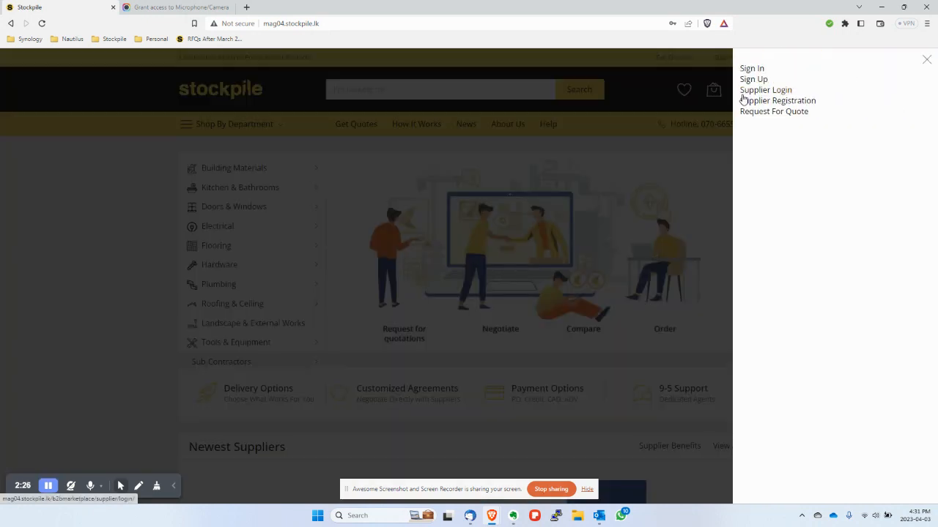
pyautogui.click(766, 91)
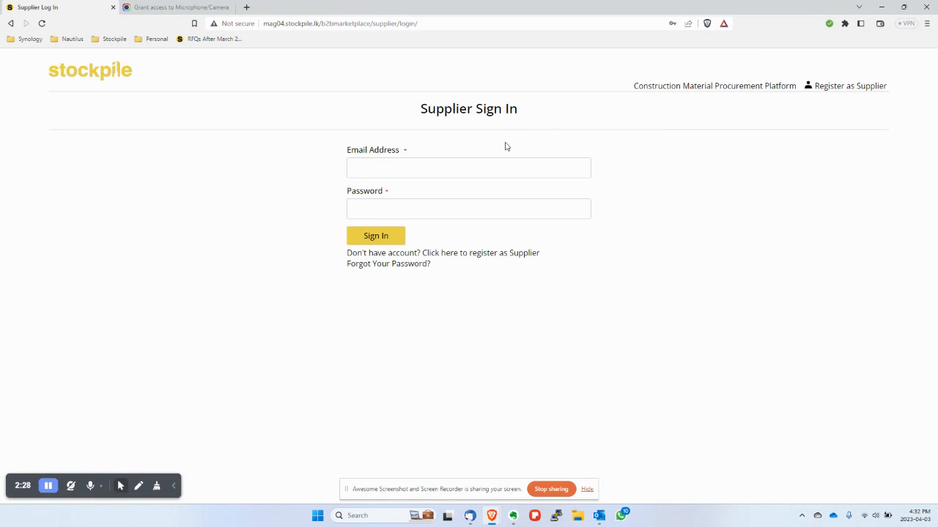
pyautogui.click(472, 166)
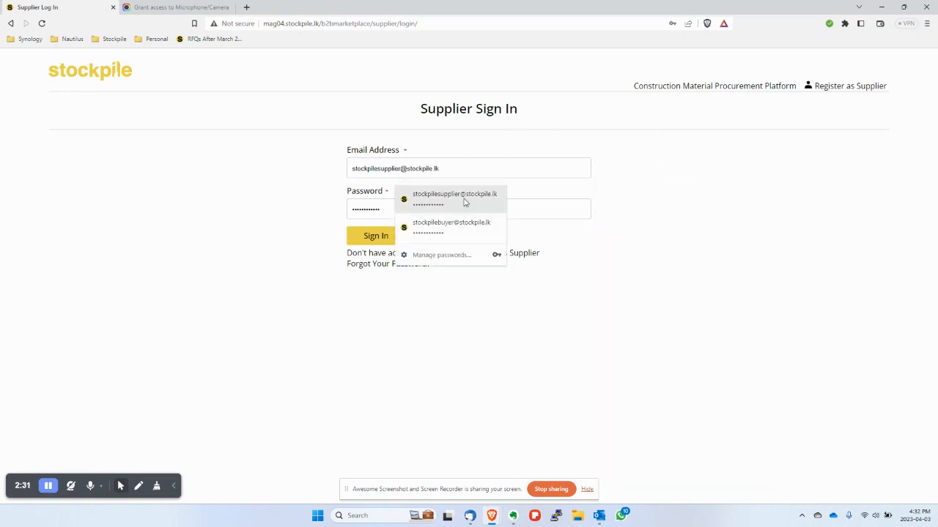
pyautogui.click(465, 203)
pyautogui.click(375, 235)
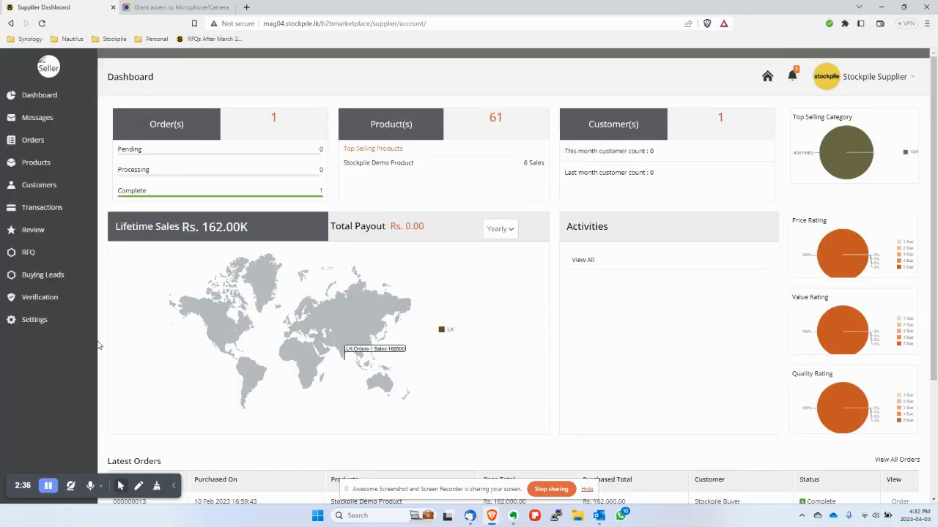
# - From the Supplier Dashboard, open Buying Leads to list the Training RFQ among the open RFQs
pyautogui.click(50, 70)
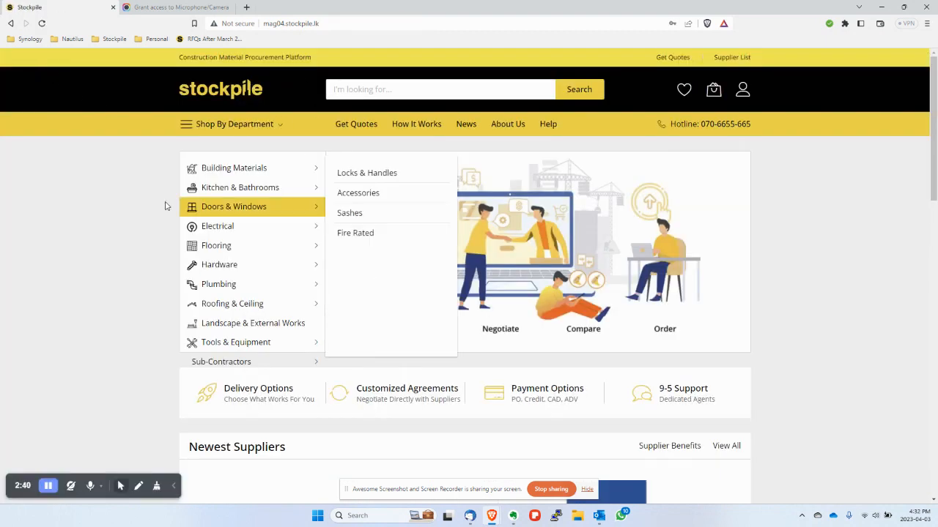
pyautogui.click(742, 90)
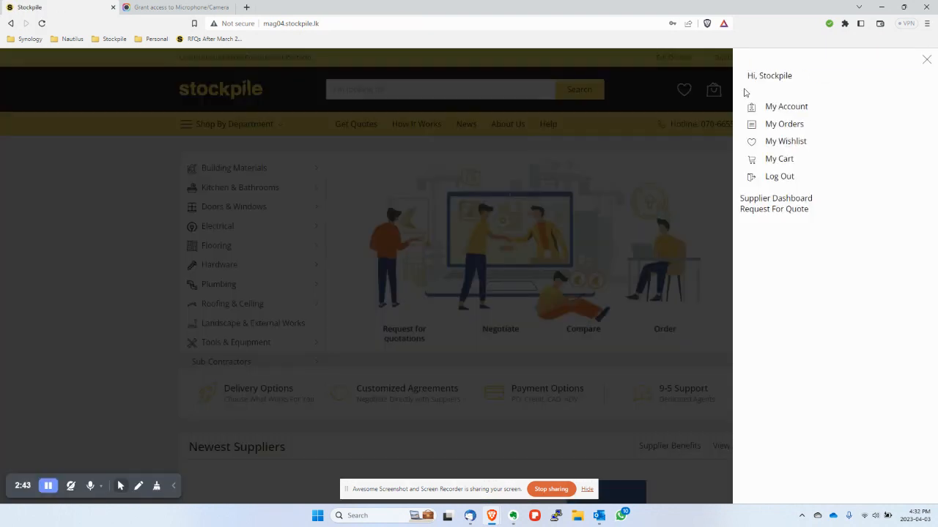
pyautogui.click(773, 198)
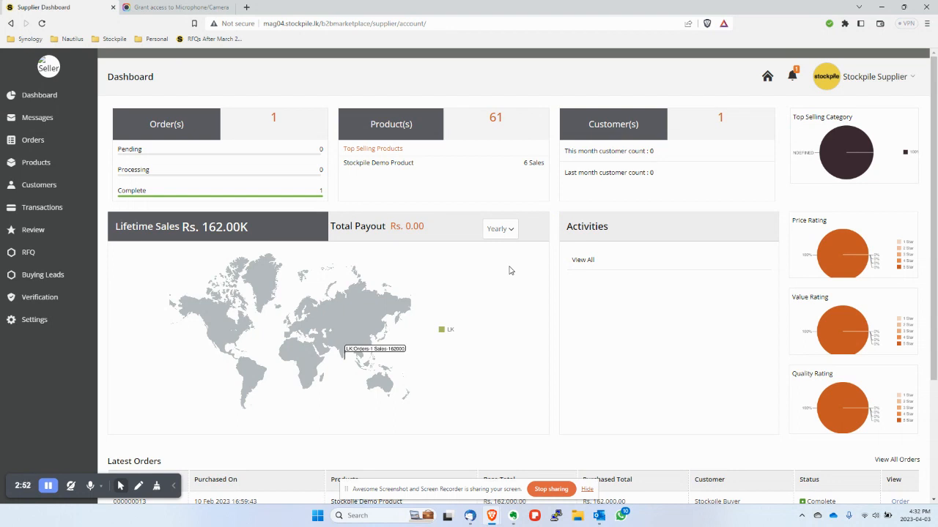
pyautogui.click(791, 78)
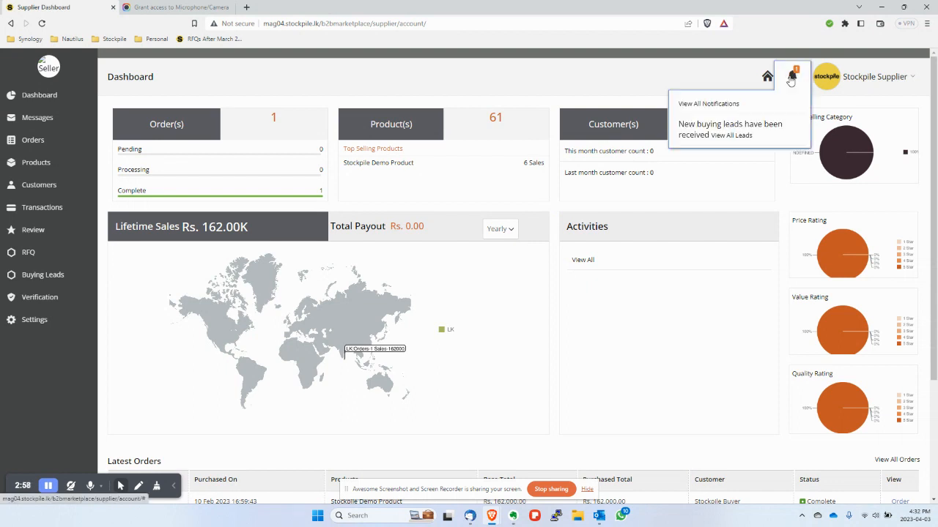
pyautogui.click(731, 137)
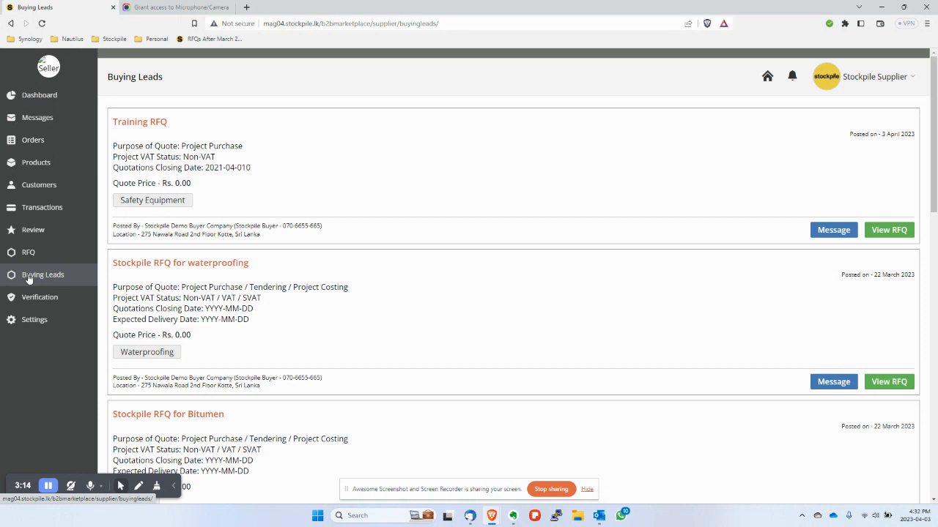
pyautogui.click(46, 73)
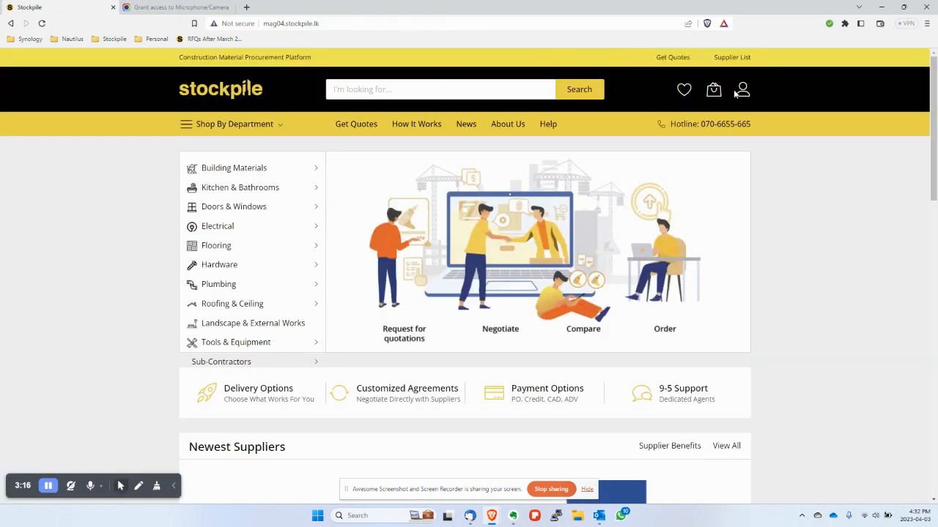
pyautogui.click(742, 90)
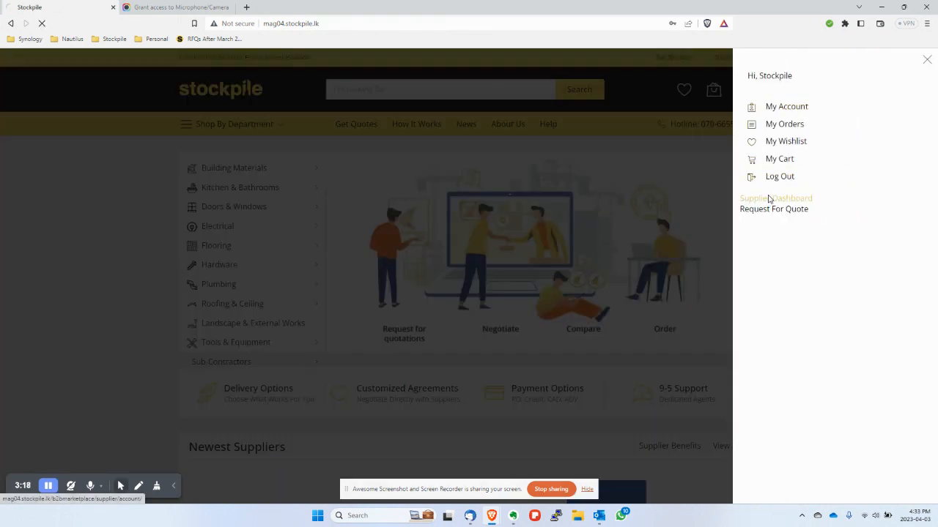
pyautogui.click(769, 198)
pyautogui.click(59, 276)
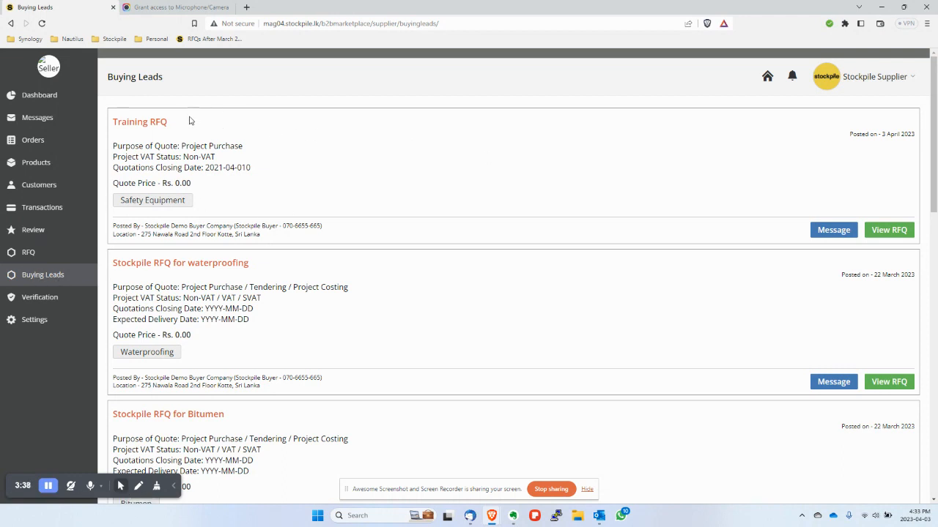
# - Review the Training RFQ's title, Safety Equipment category, posting date and Project VAT Status
pyautogui.moveTo(171, 126); pyautogui.dragTo(112, 125)
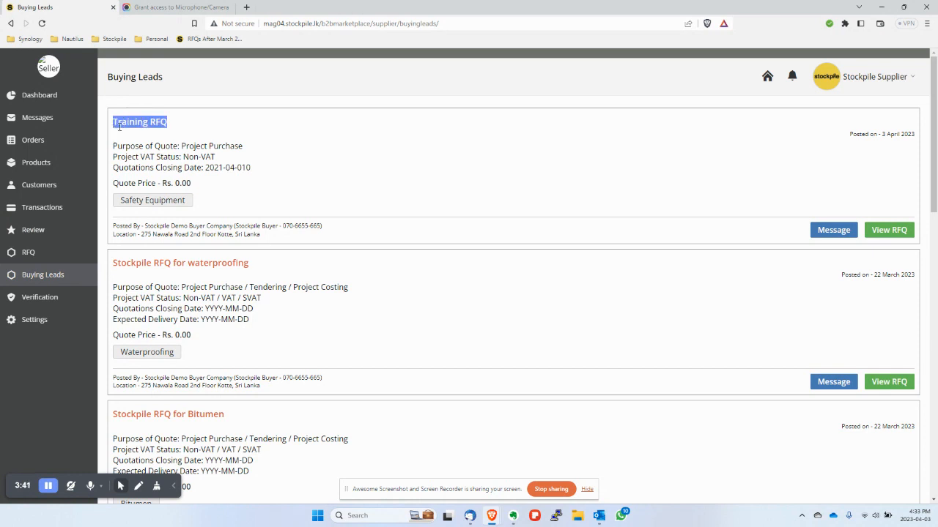
pyautogui.click(245, 126)
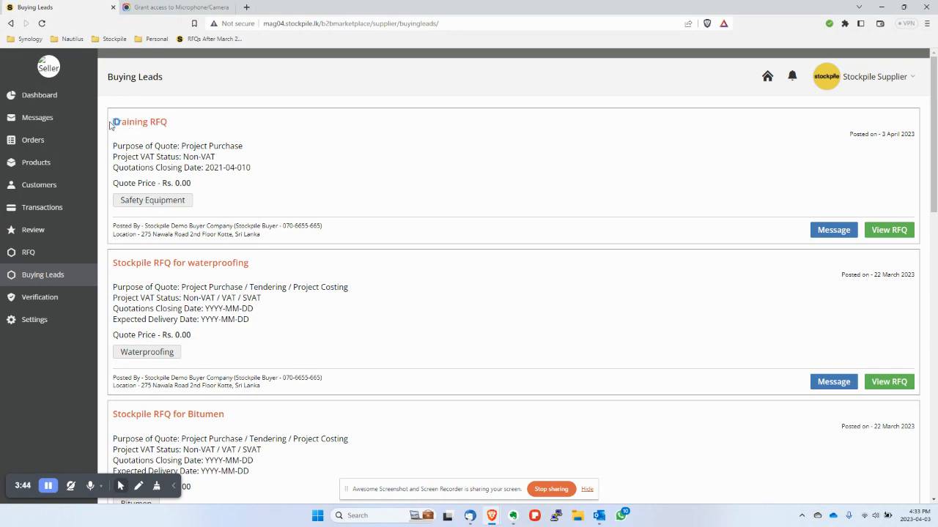
pyautogui.moveTo(113, 125); pyautogui.dragTo(180, 125)
pyautogui.click(236, 122)
pyautogui.moveTo(121, 205); pyautogui.dragTo(189, 203)
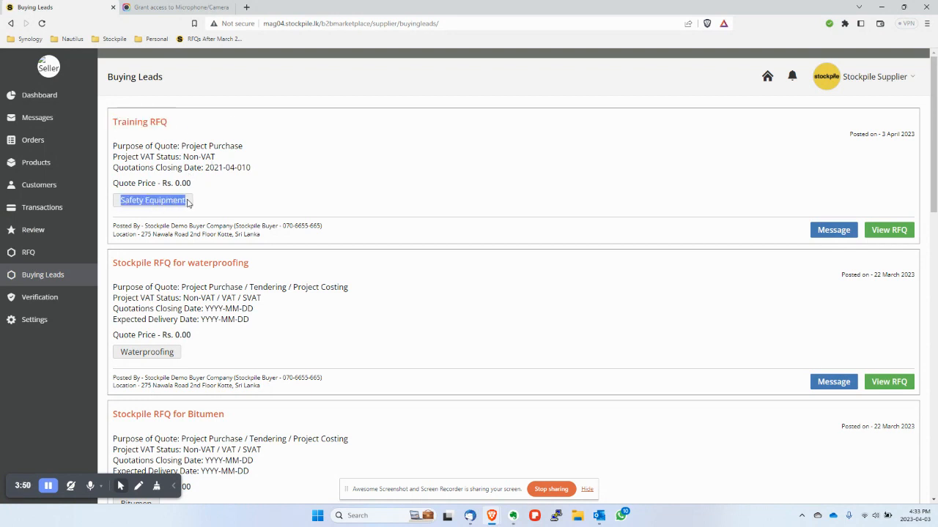
pyautogui.click(279, 179)
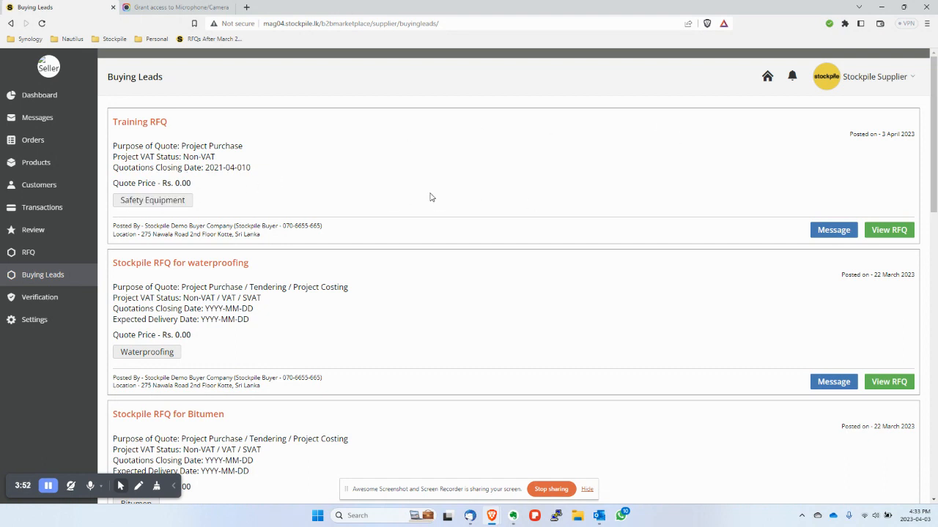
pyautogui.moveTo(865, 136); pyautogui.dragTo(913, 135)
pyautogui.moveTo(759, 150); pyautogui.dragTo(748, 152)
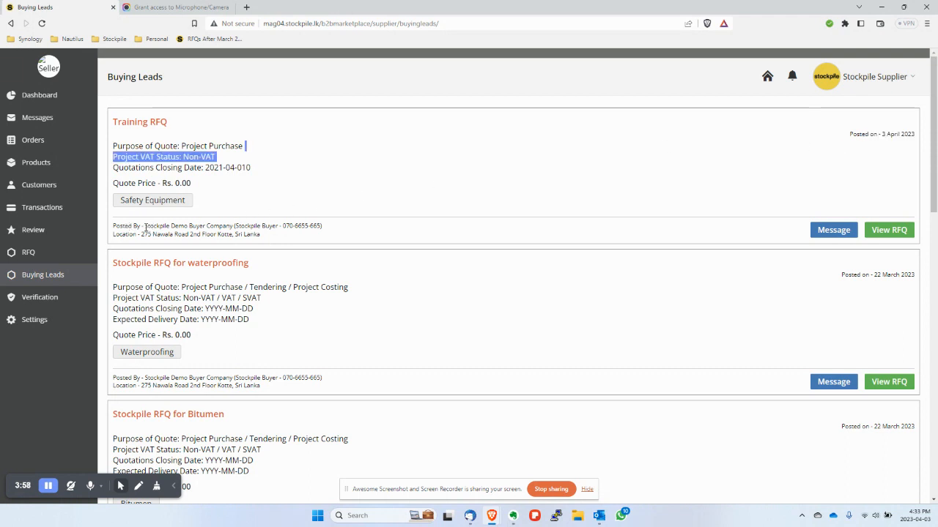
# - Check the buyer's company, phone and delivery address, then open the Training RFQ's quote page
pyautogui.moveTo(146, 225); pyautogui.dragTo(279, 225)
pyautogui.click(260, 233)
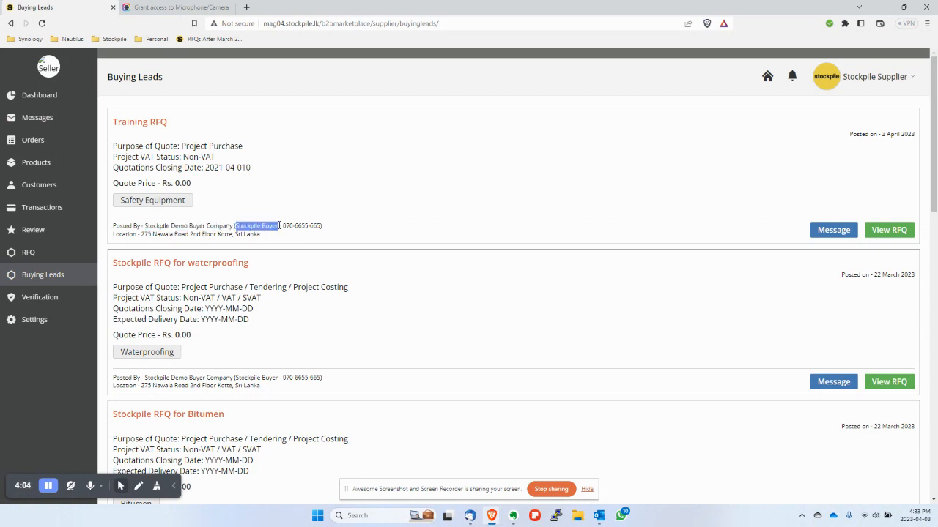
pyautogui.click(321, 203)
pyautogui.moveTo(282, 225); pyautogui.dragTo(323, 235)
pyautogui.click(320, 225)
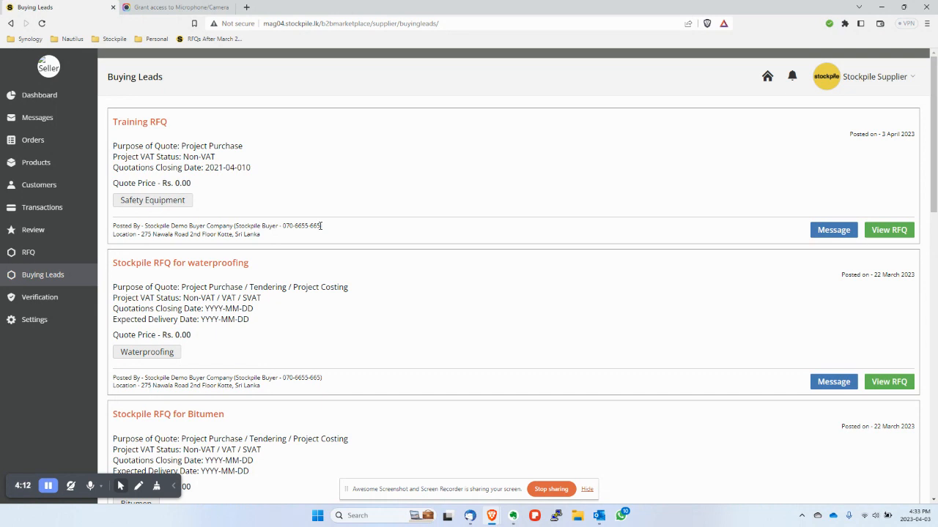
pyautogui.moveTo(320, 226); pyautogui.dragTo(283, 225)
pyautogui.click(304, 225)
pyautogui.moveTo(142, 233); pyautogui.dragTo(261, 233)
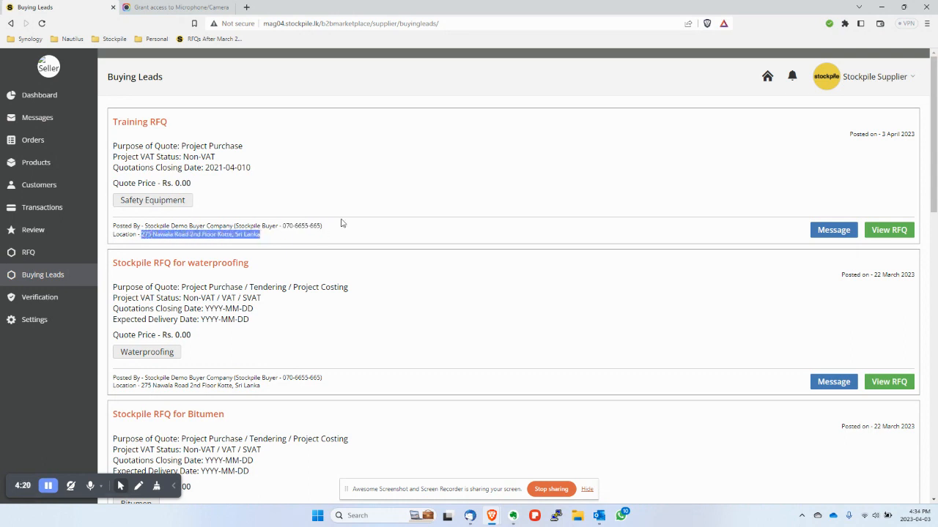
pyautogui.click(297, 235)
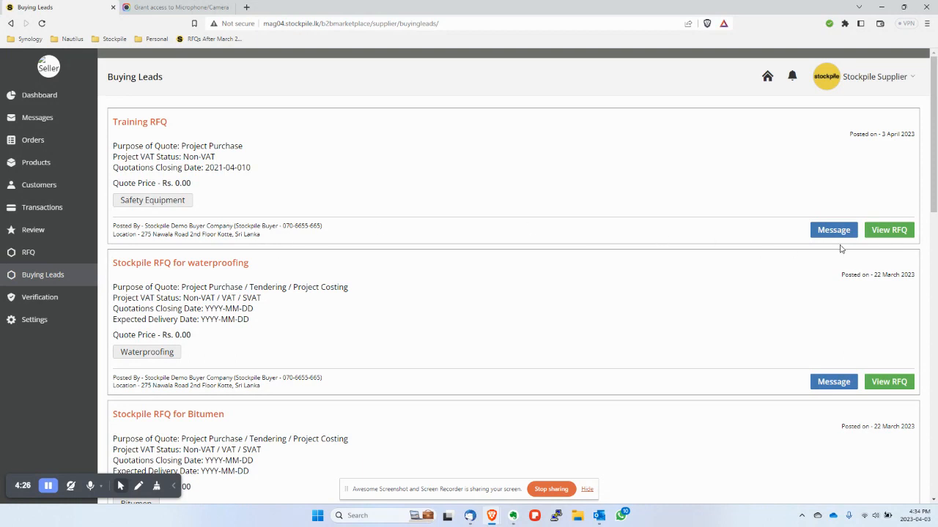
pyautogui.click(888, 231)
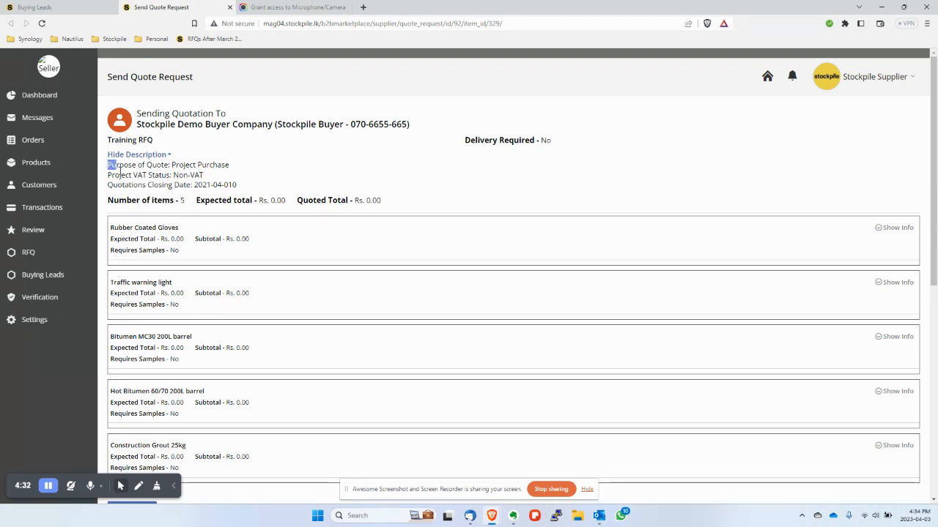
pyautogui.moveTo(108, 166); pyautogui.dragTo(247, 188)
pyautogui.click(273, 172)
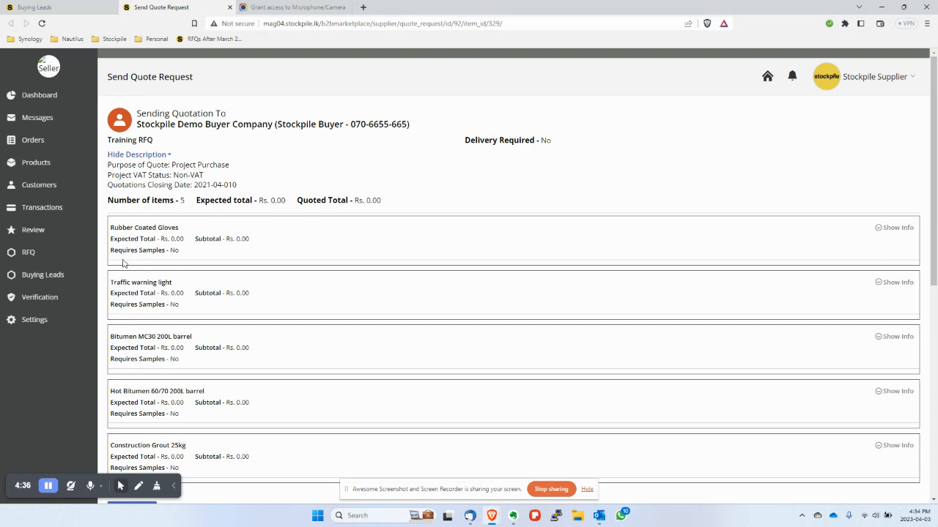
pyautogui.scroll(-2, 123, 264)
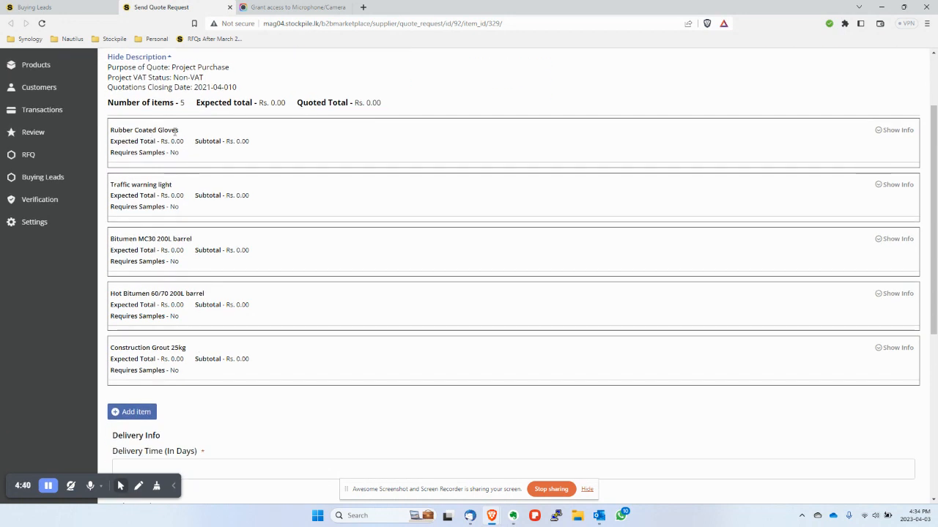
pyautogui.moveTo(118, 185); pyautogui.dragTo(111, 185)
pyautogui.moveTo(123, 238); pyautogui.dragTo(189, 239)
pyautogui.moveTo(131, 294); pyautogui.dragTo(203, 294)
pyautogui.click(135, 348)
pyautogui.moveTo(134, 347); pyautogui.dragTo(188, 356)
pyautogui.click(180, 348)
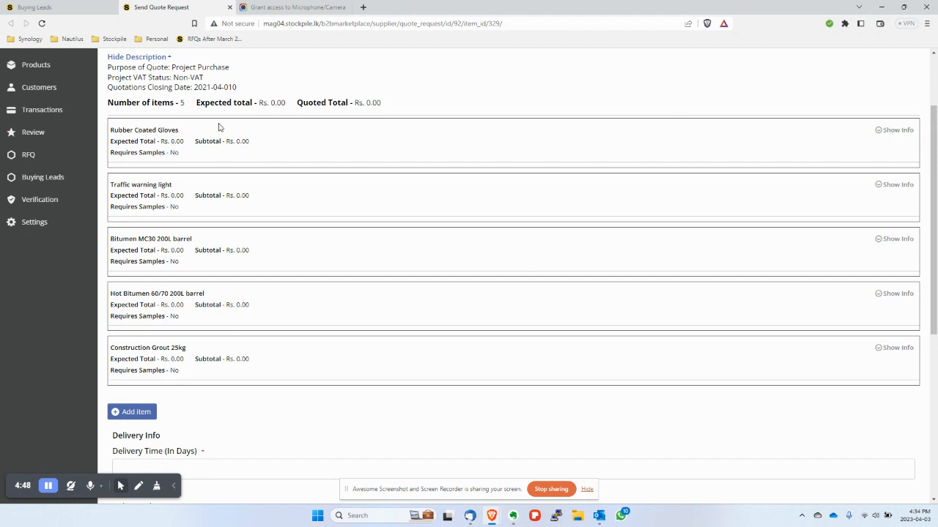
# - Expand the Rubber Coated Gloves quote form and check its UOM Nos. and quantity 50
pyautogui.click(879, 130)
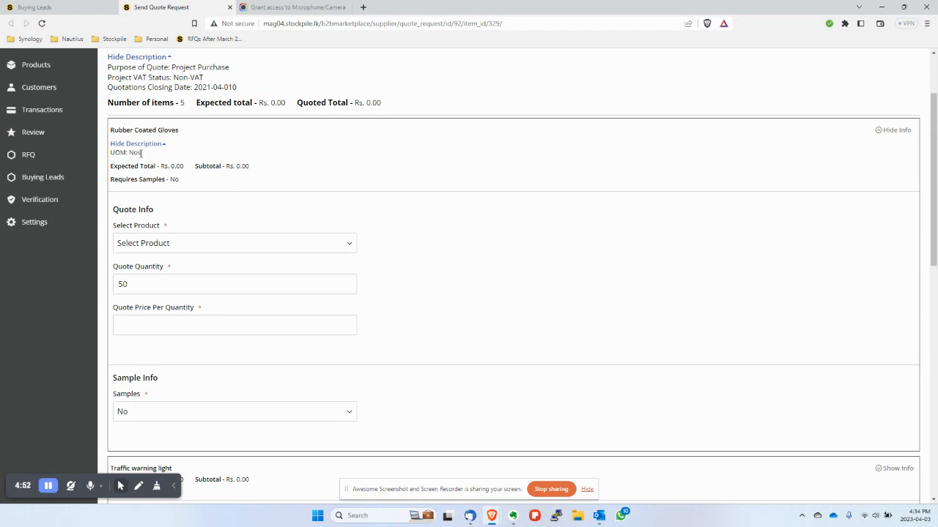
pyautogui.moveTo(147, 155); pyautogui.dragTo(115, 153)
pyautogui.click(124, 154)
pyautogui.moveTo(109, 152)
pyautogui.mouseDown()
pyautogui.moveTo(140, 153)
pyautogui.moveTo(111, 153)
pyautogui.mouseUp()
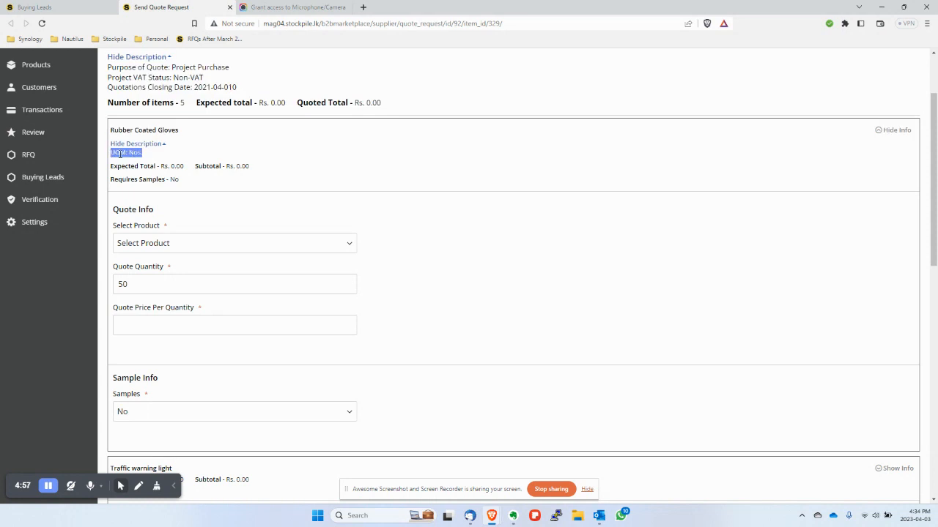
pyautogui.click(176, 155)
pyautogui.click(888, 134)
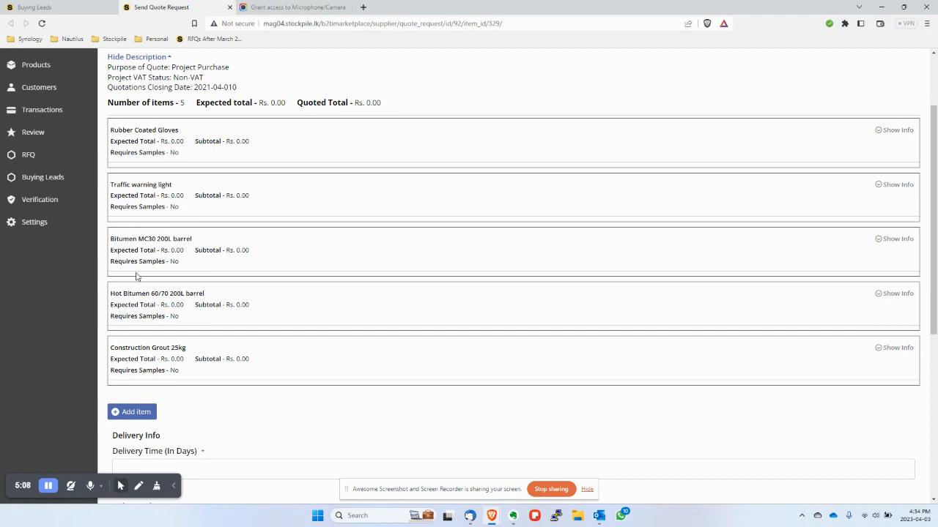
pyautogui.click(888, 130)
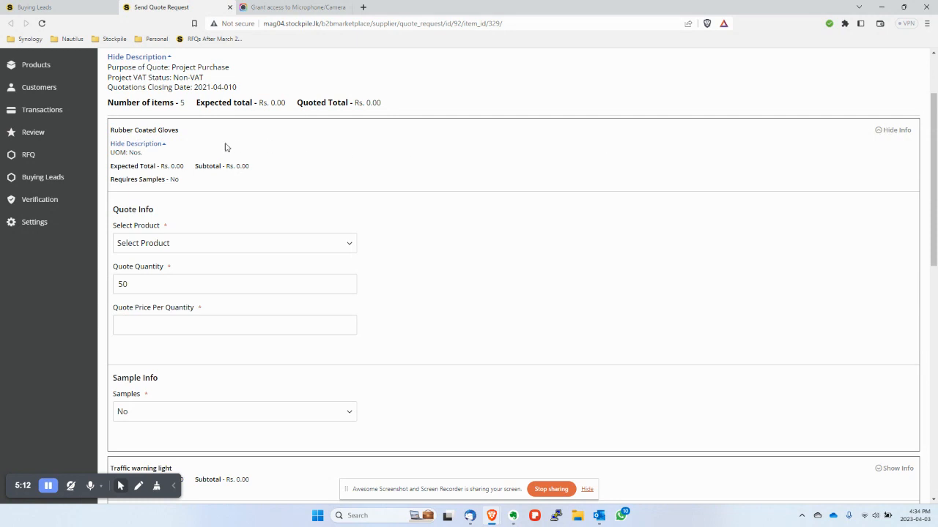
pyautogui.moveTo(111, 151); pyautogui.dragTo(142, 151)
pyautogui.click(126, 152)
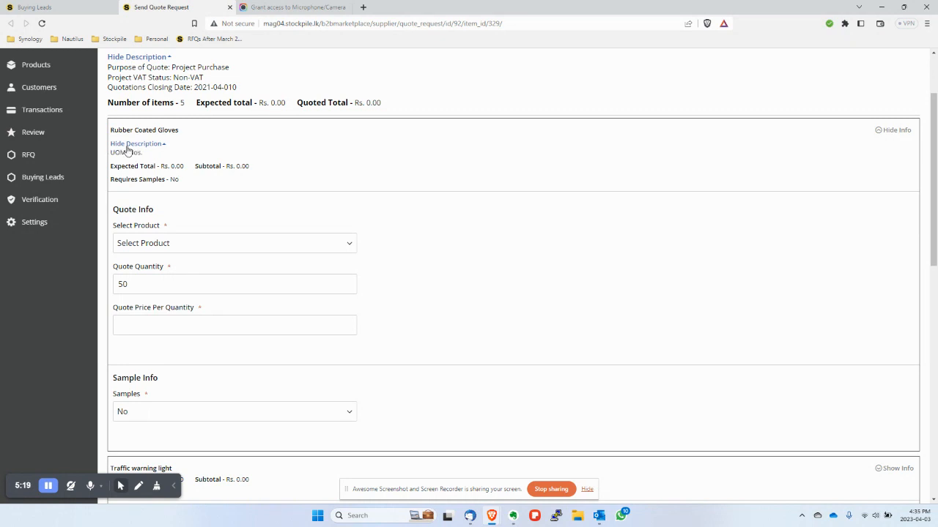
pyautogui.click(894, 131)
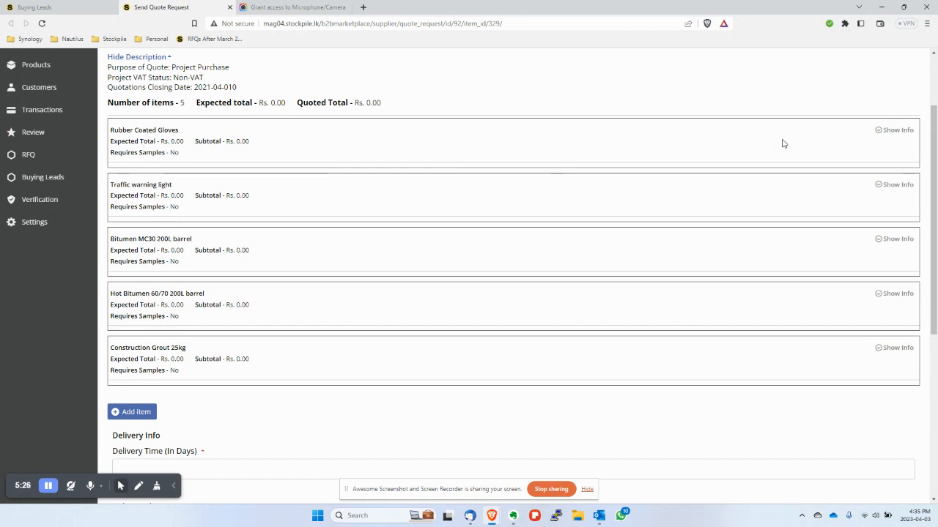
pyautogui.click(889, 133)
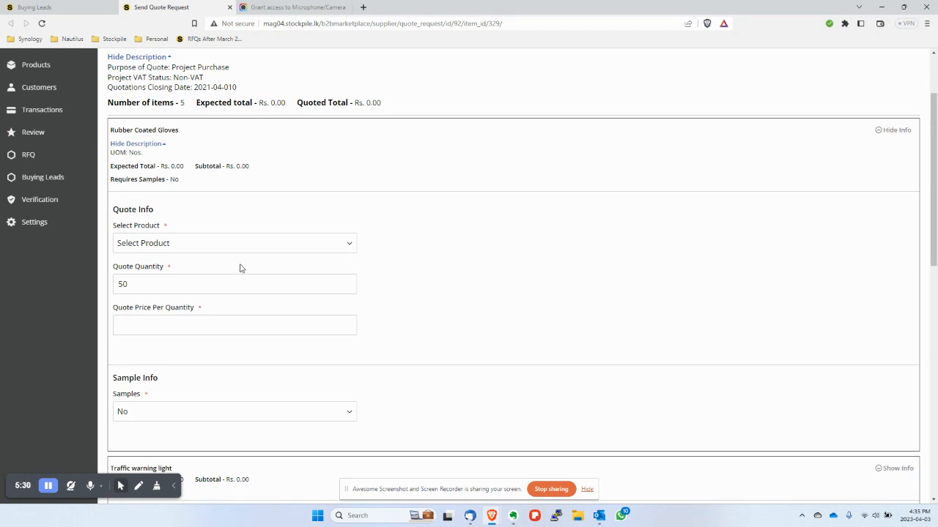
# - Select Cotton Gloves PVC Dotted as the Rubber Coated Gloves product, priced at 120
pyautogui.click(203, 243)
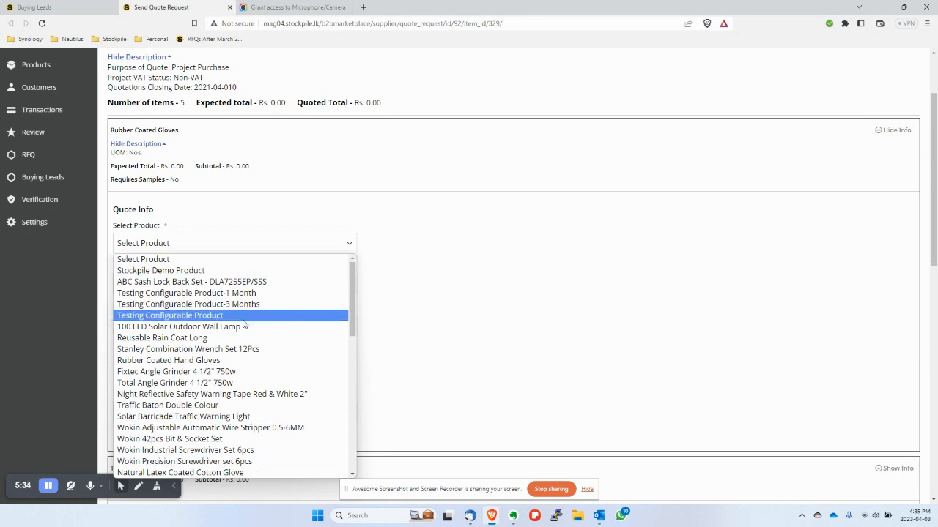
pyautogui.press('c')
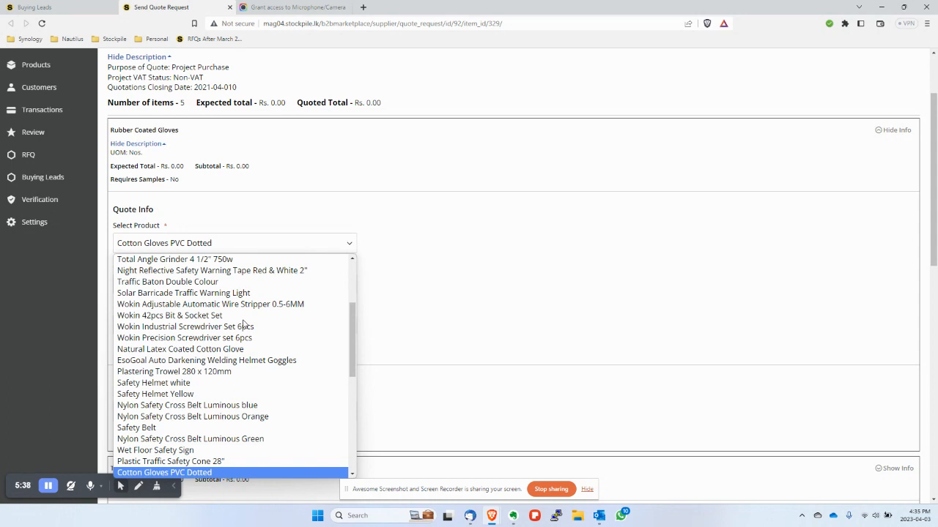
pyautogui.scroll(-1, 197, 449)
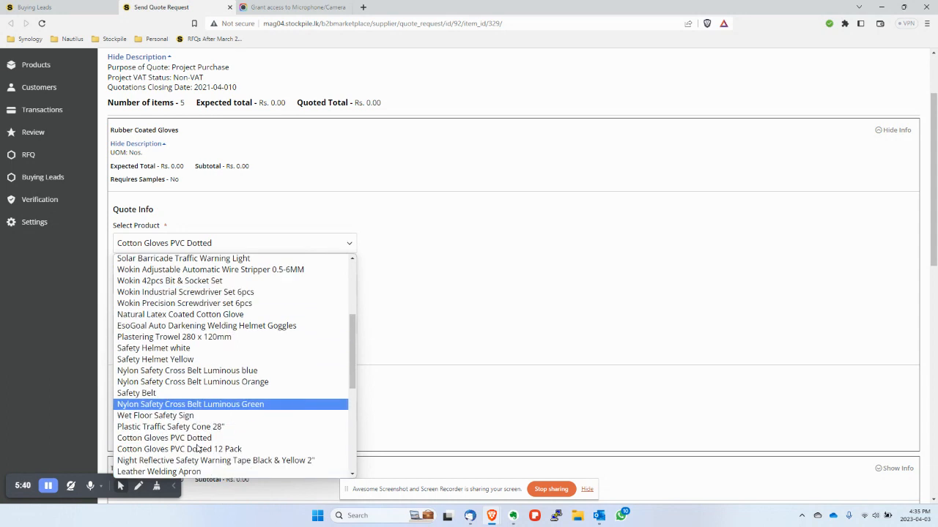
pyautogui.scroll(-2, 197, 448)
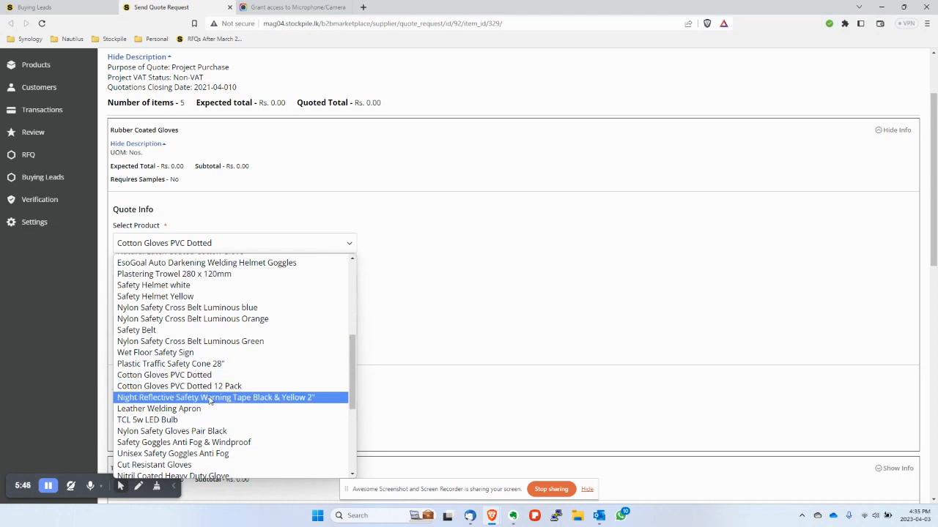
pyautogui.scroll(-5, 208, 399)
pyautogui.scroll(5, 209, 399)
pyautogui.click(176, 395)
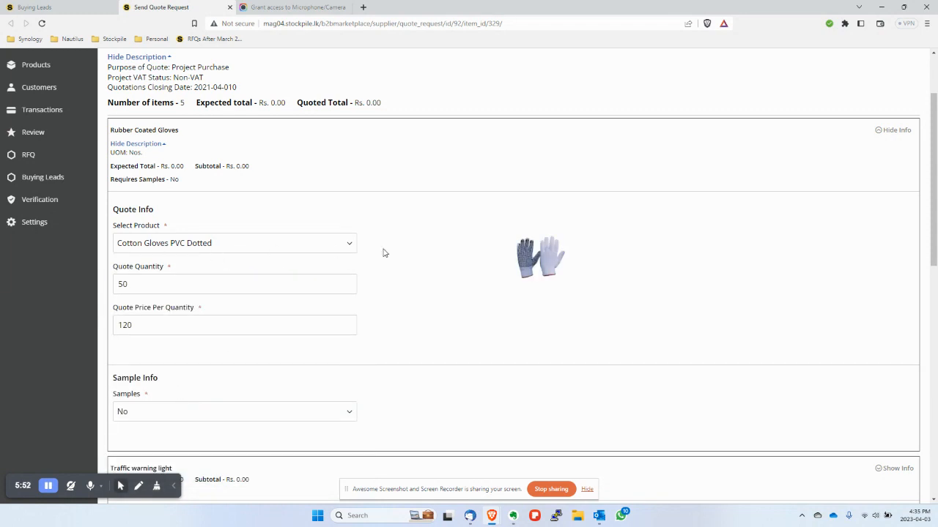
pyautogui.click(539, 258)
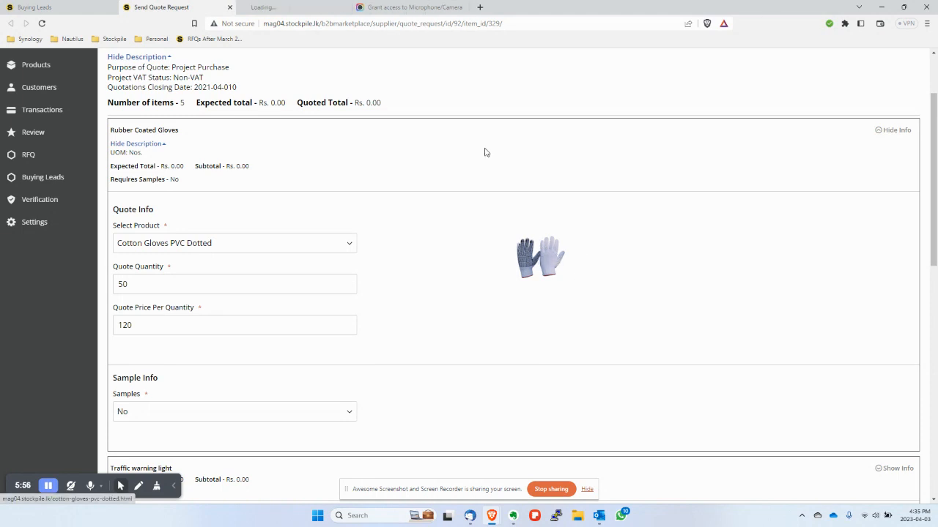
pyautogui.scroll(-3, 297, 267)
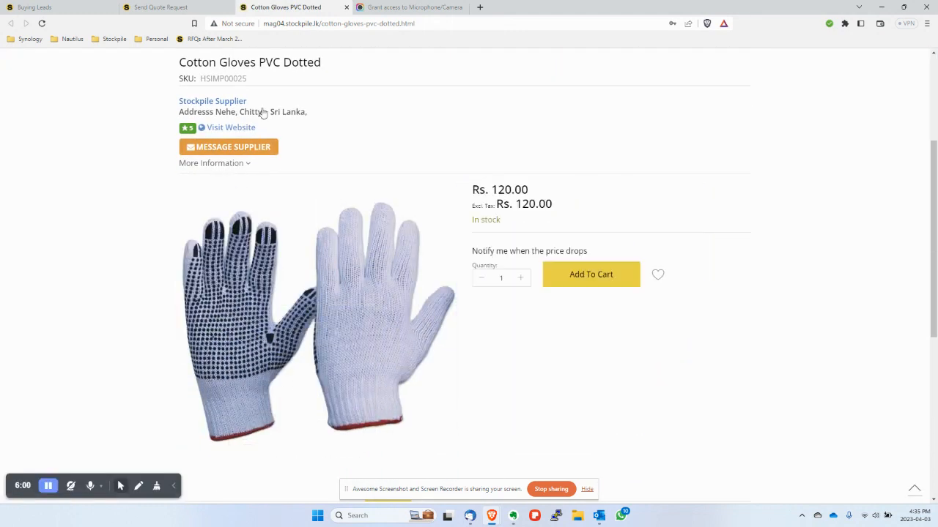
pyautogui.click(346, 7)
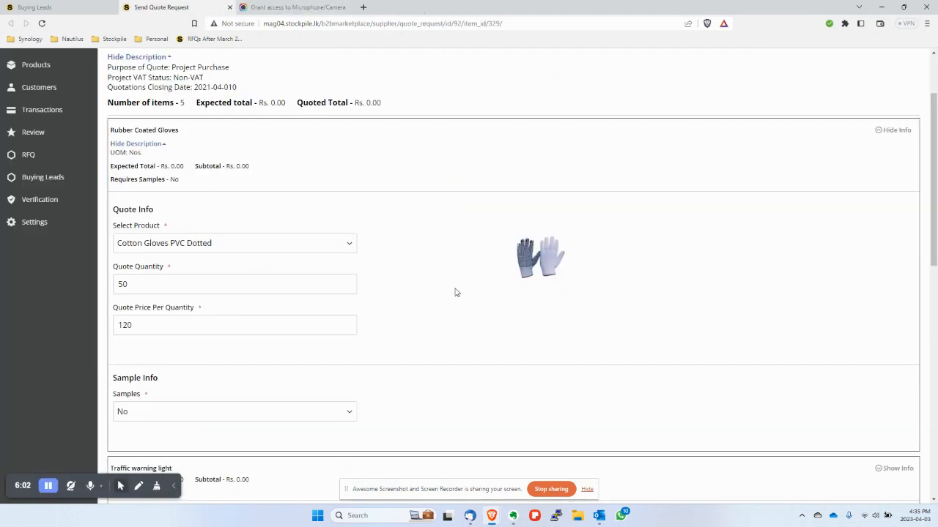
# - Change the gloves' unit price from 120 to 115, a Rs. 5.00 discount
pyautogui.moveTo(130, 285); pyautogui.dragTo(115, 286)
pyautogui.click(133, 285)
pyautogui.click(142, 325)
pyautogui.moveTo(132, 325); pyautogui.dragTo(123, 325)
pyautogui.write('15')
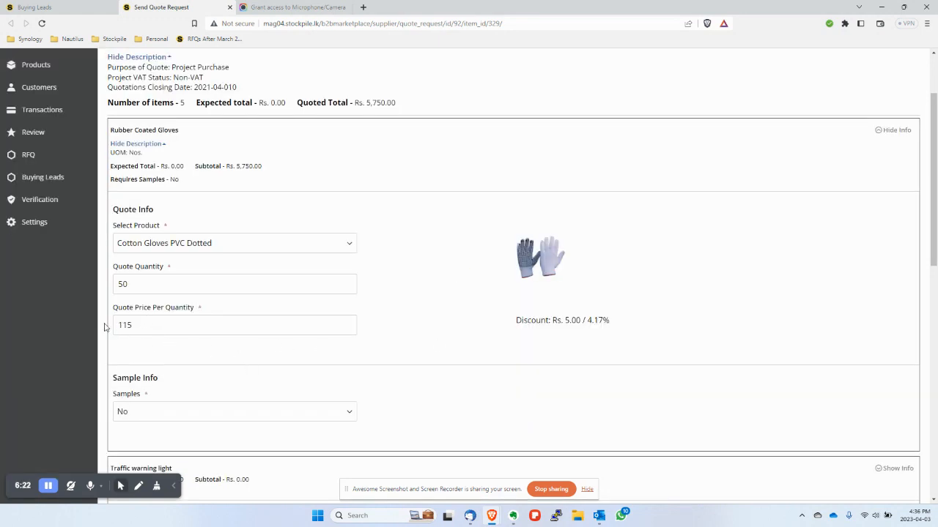
pyautogui.moveTo(570, 320); pyautogui.dragTo(608, 321)
pyautogui.click(308, 352)
# - Confirm the gloves' Samples option stays set to No
pyautogui.scroll(-2, 308, 350)
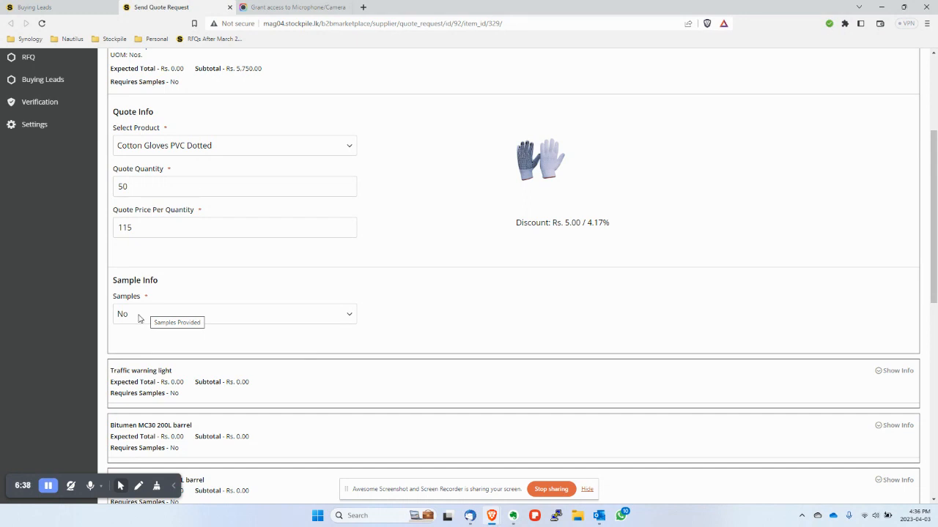
pyautogui.click(139, 316)
pyautogui.click(140, 317)
pyautogui.scroll(3, 460, 334)
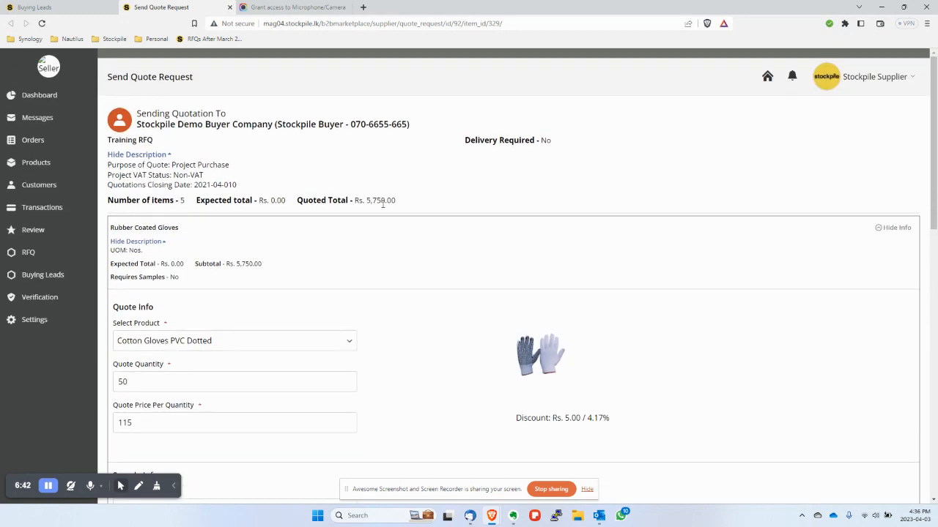
pyautogui.click(893, 228)
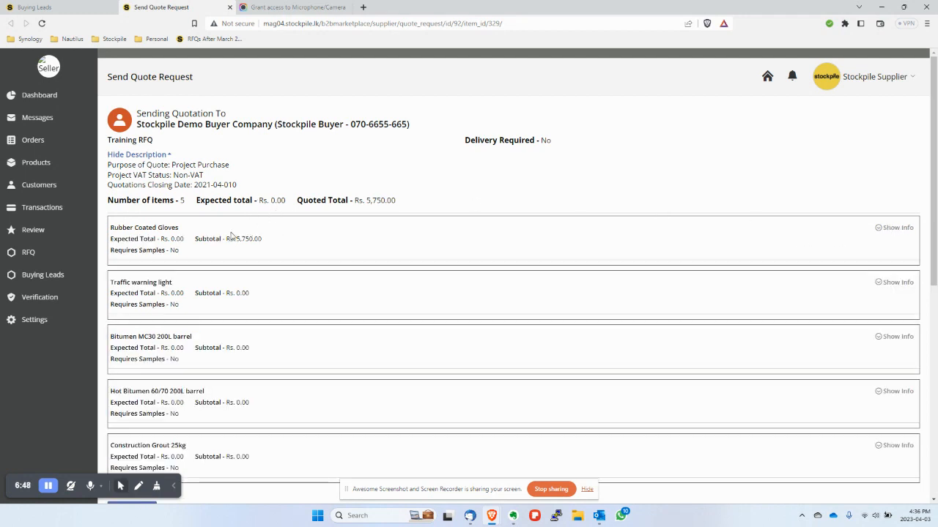
pyautogui.moveTo(235, 238); pyautogui.dragTo(262, 243)
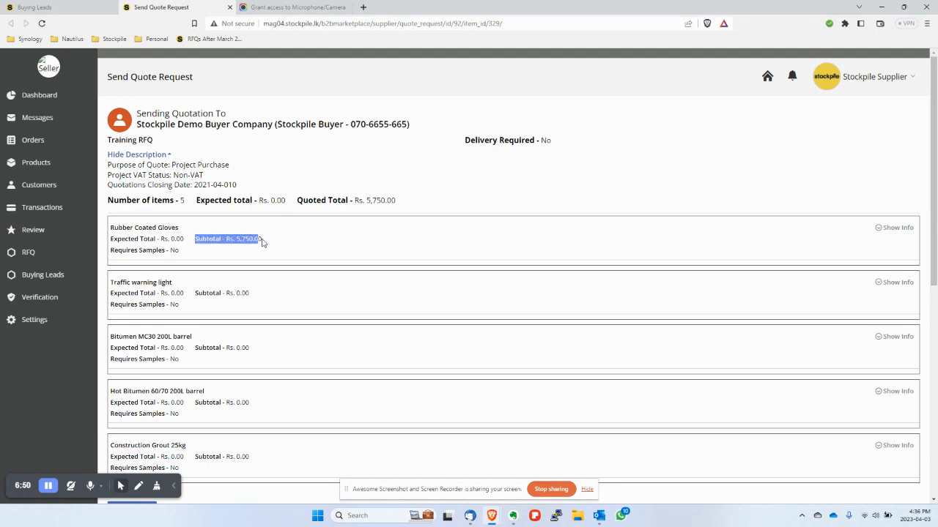
pyautogui.click(242, 239)
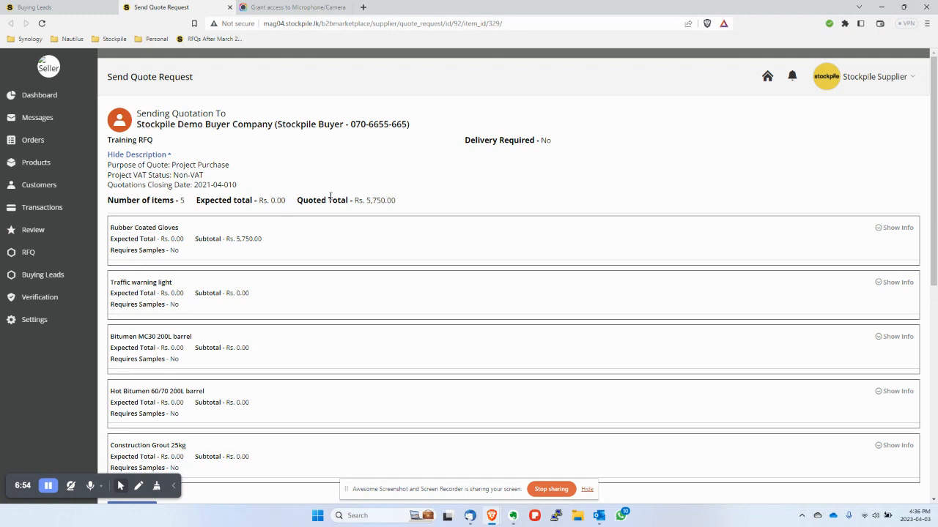
pyautogui.moveTo(301, 200); pyautogui.dragTo(404, 203)
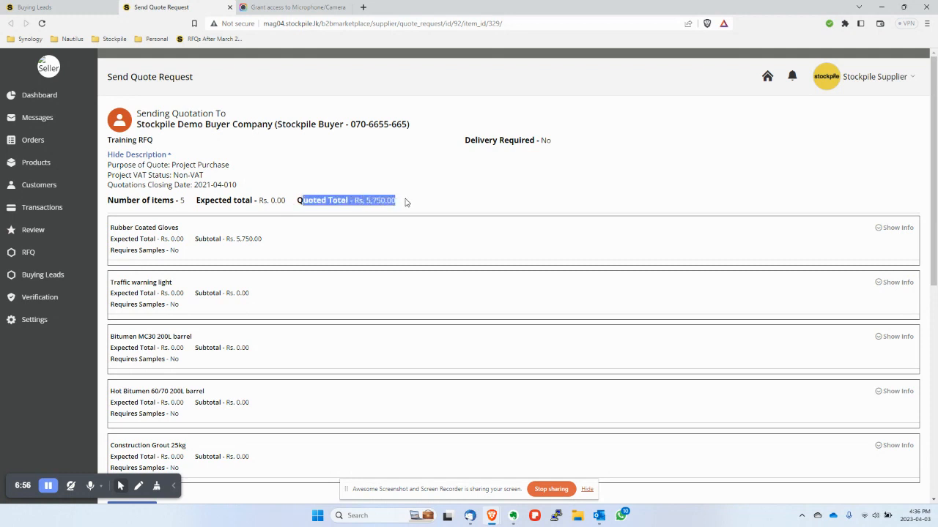
pyautogui.click(226, 207)
pyautogui.moveTo(198, 200); pyautogui.dragTo(286, 201)
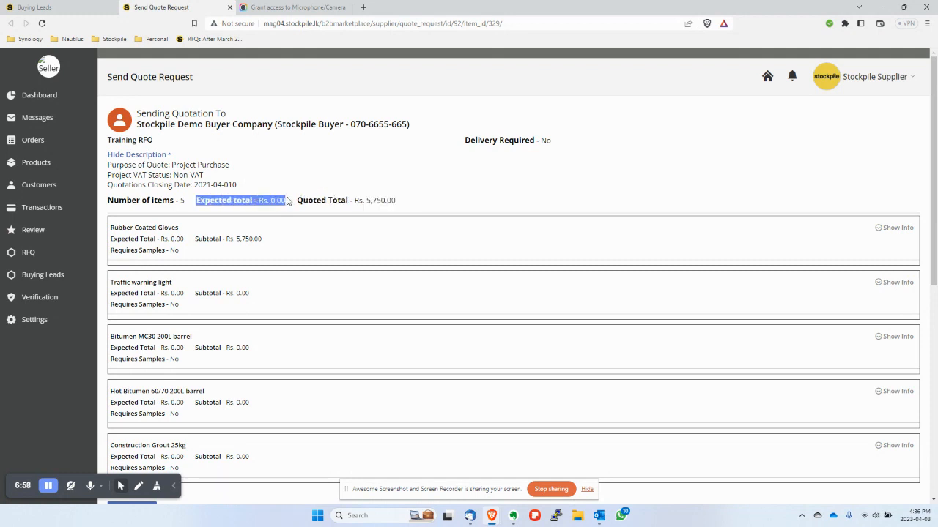
pyautogui.click(403, 202)
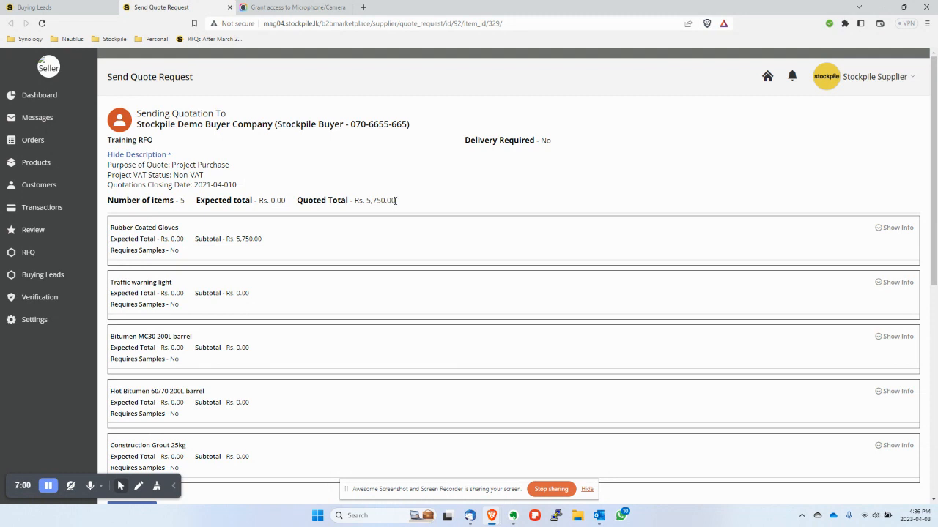
pyautogui.moveTo(323, 200); pyautogui.dragTo(402, 203)
pyautogui.click(421, 195)
pyautogui.scroll(-2, 428, 196)
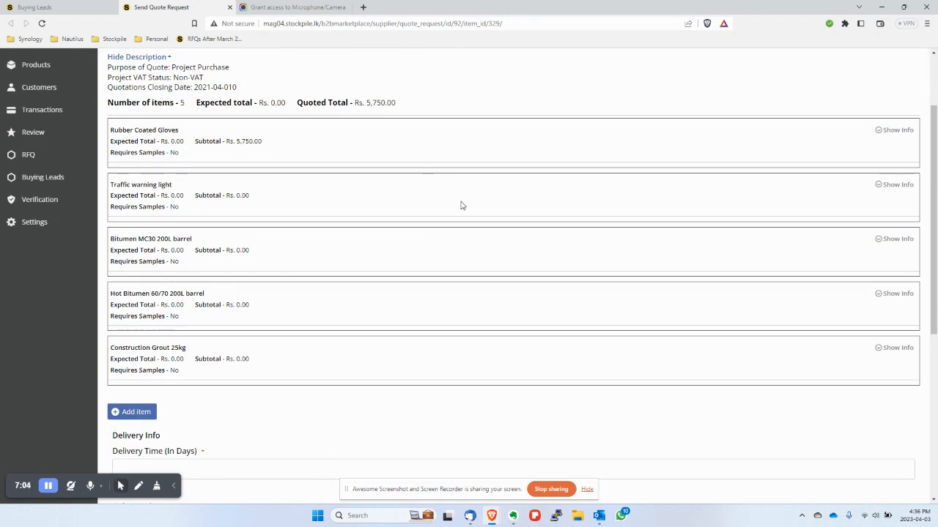
# - Expand Traffic warning light, briefly pick the Wokin wire stripper, then reset its product to Select Product
pyautogui.click(881, 189)
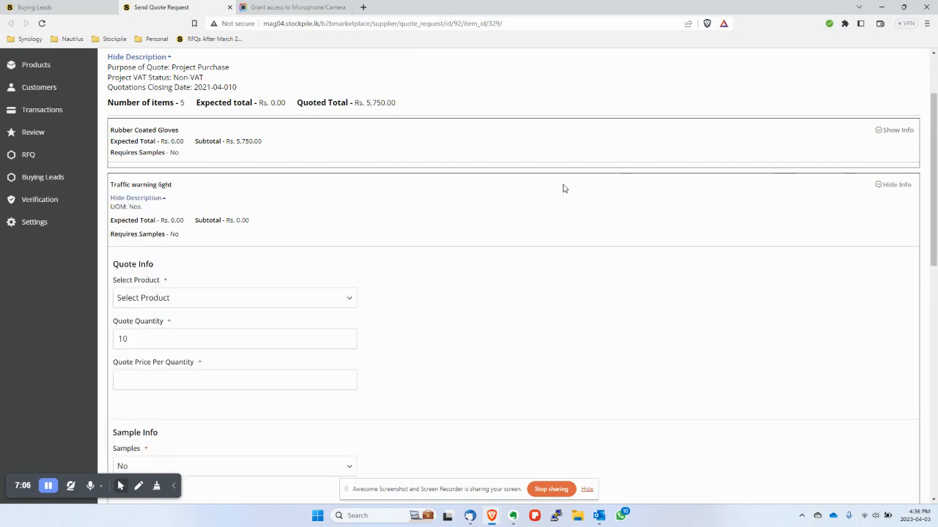
pyautogui.click(159, 300)
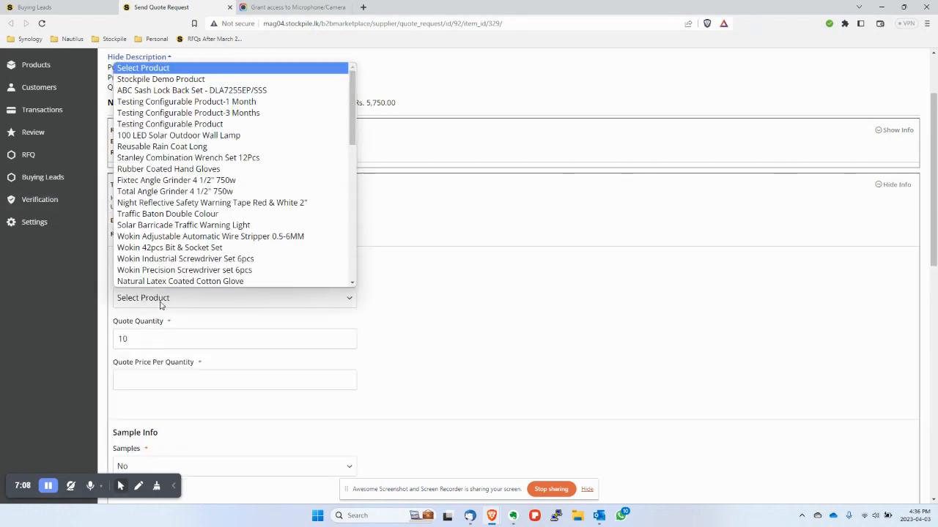
pyautogui.press('l')
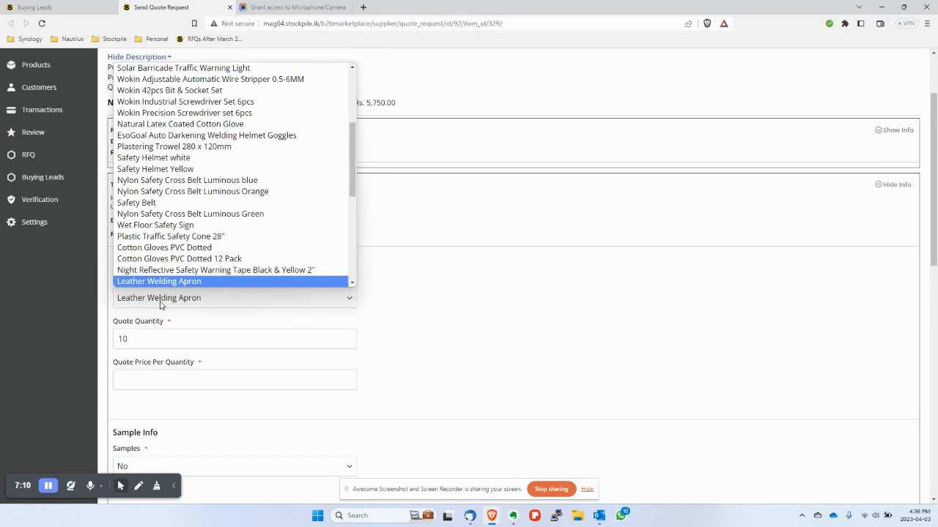
pyautogui.moveTo(353, 142); pyautogui.dragTo(351, 253)
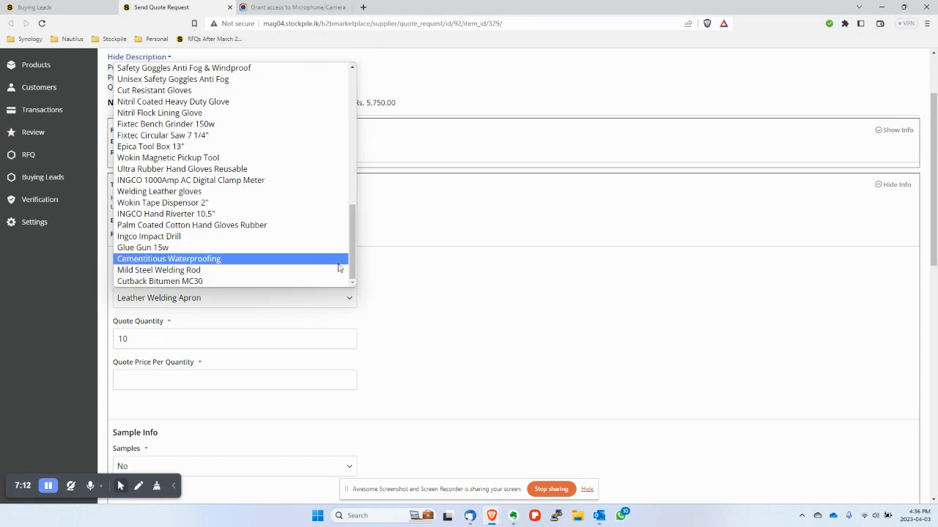
pyautogui.press('t')
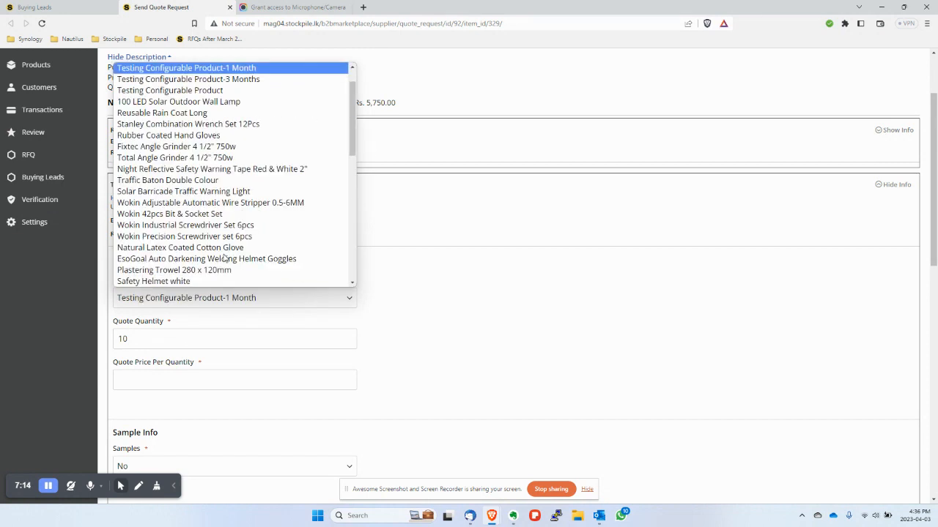
pyautogui.press('r')
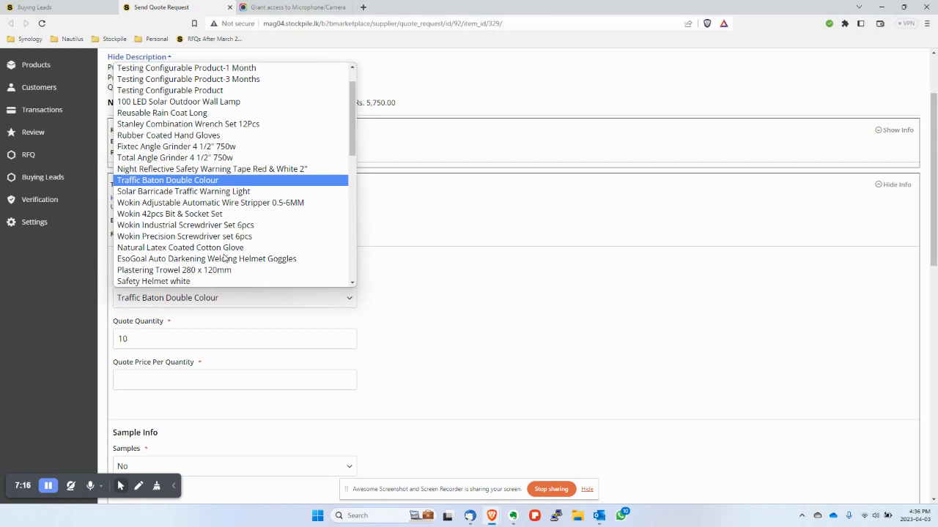
pyautogui.press('w')
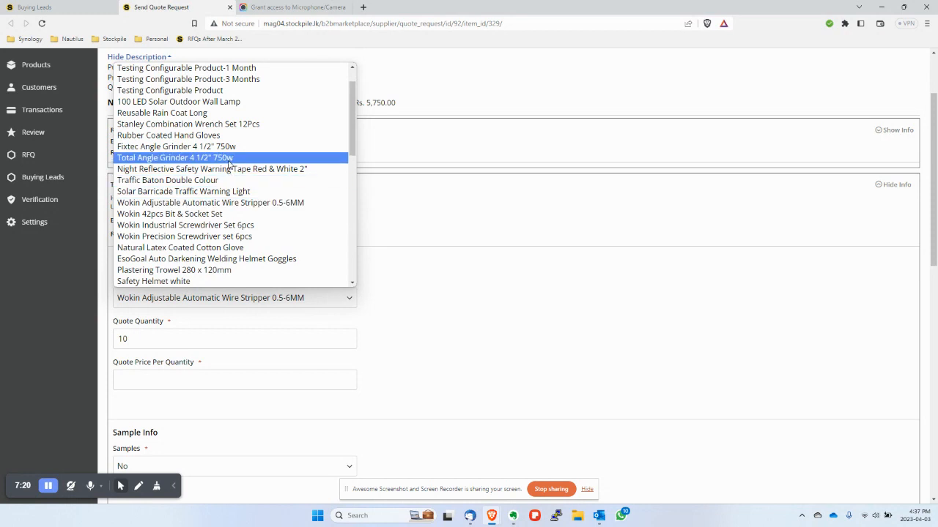
pyautogui.scroll(-5, 230, 164)
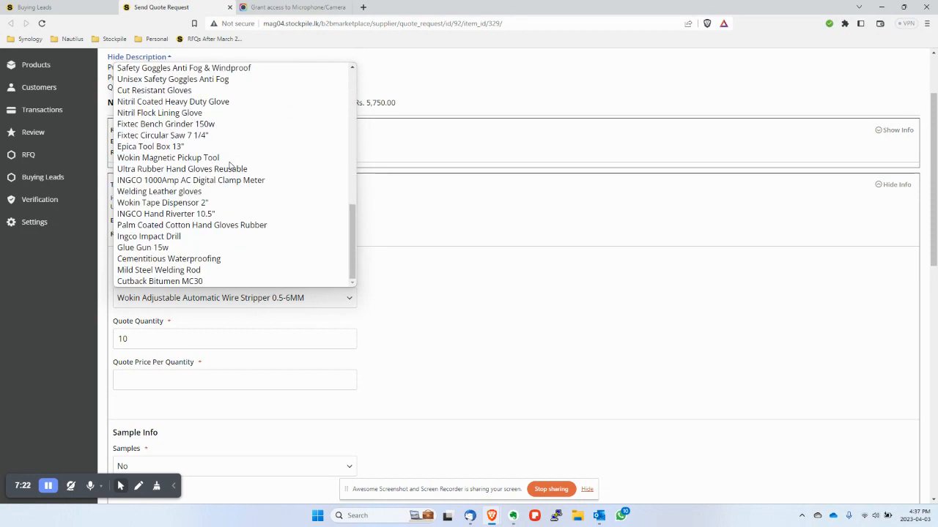
pyautogui.click(408, 246)
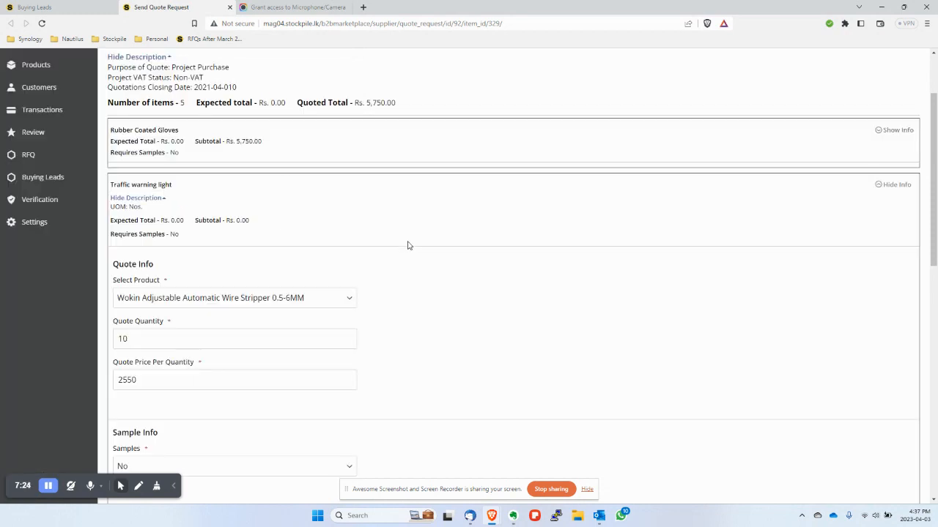
pyautogui.click(341, 298)
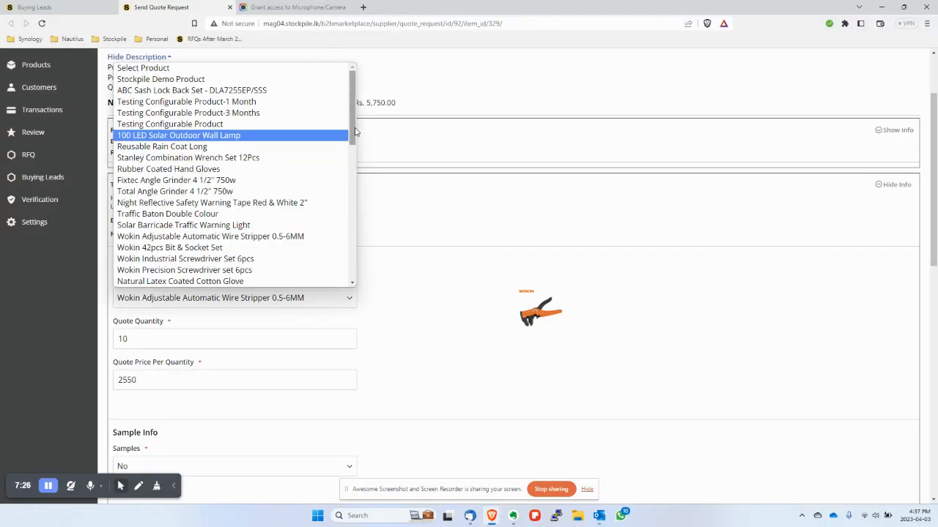
pyautogui.click(295, 68)
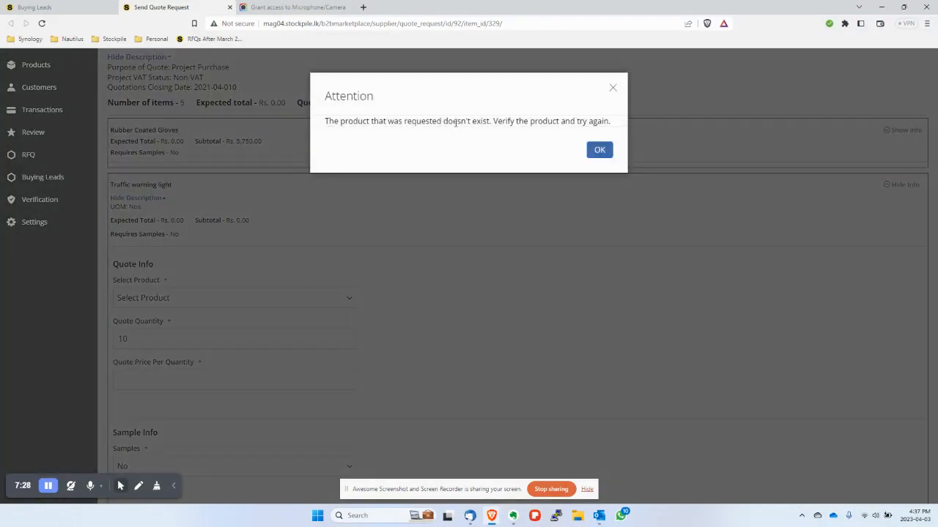
# - Dismiss the Attention warning, collapse Traffic warning light, and expand the Bitumen MC30 200L barrel form
pyautogui.click(599, 154)
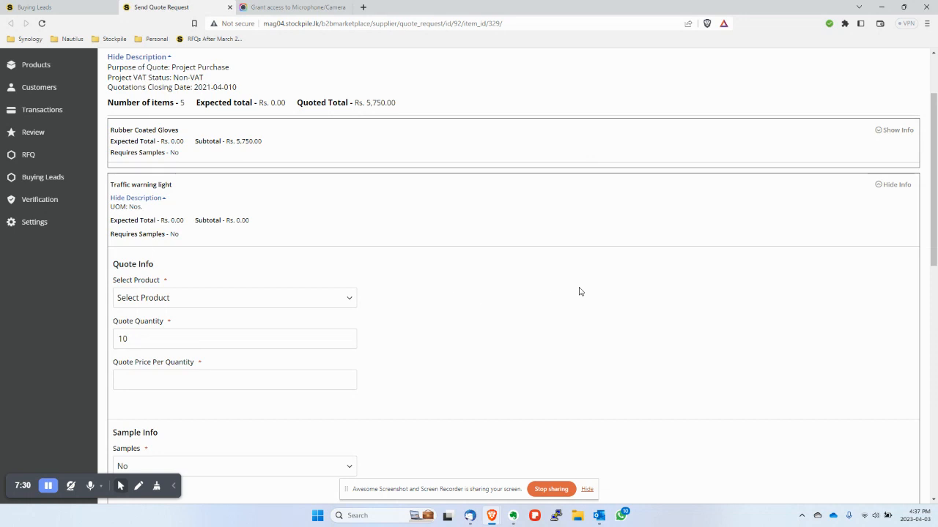
pyautogui.click(881, 189)
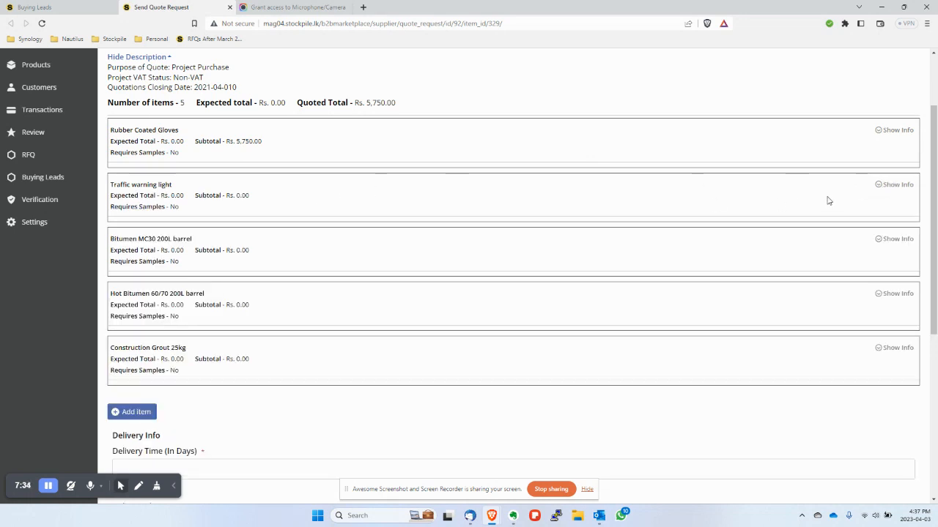
pyautogui.click(884, 189)
pyautogui.click(884, 189)
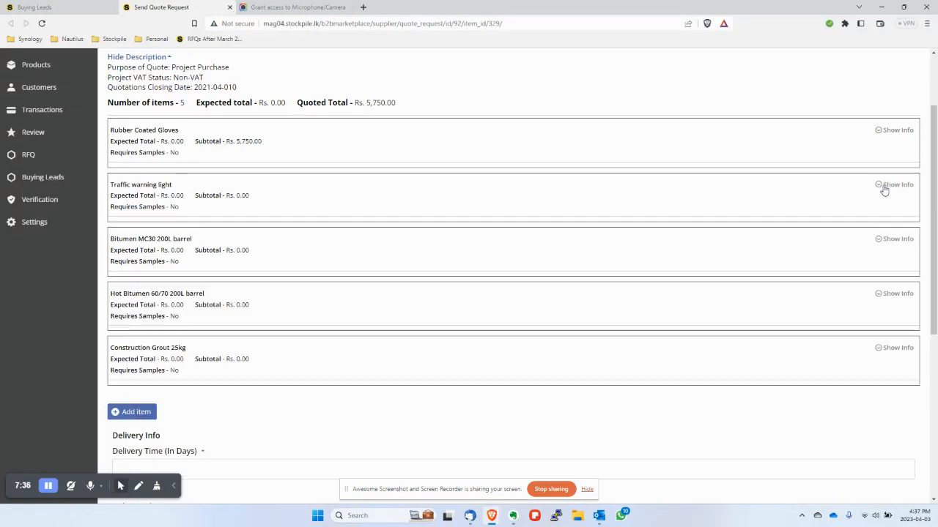
pyautogui.click(881, 242)
# - Select Cutback Bitumen MC30 as the product for the Bitumen MC30 200L barrel item
pyautogui.click(350, 353)
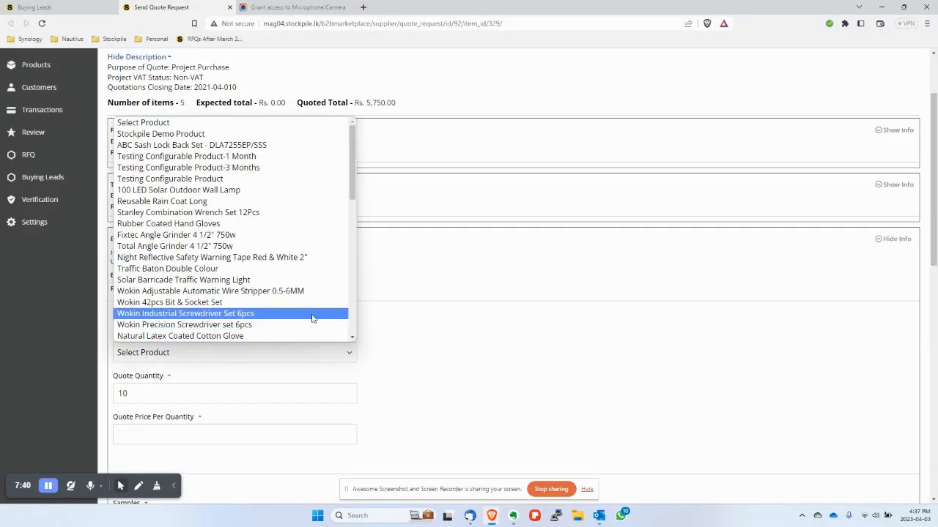
pyautogui.press('End')
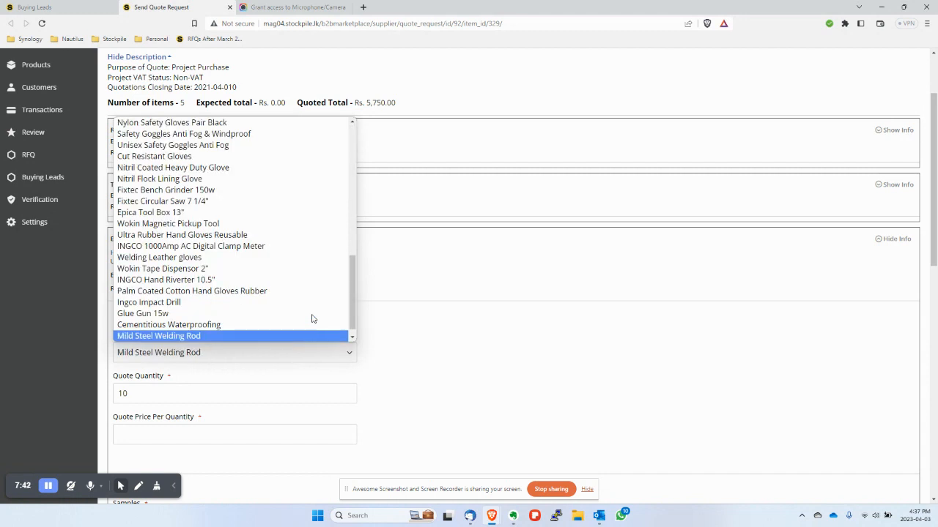
pyautogui.scroll(-1, 311, 318)
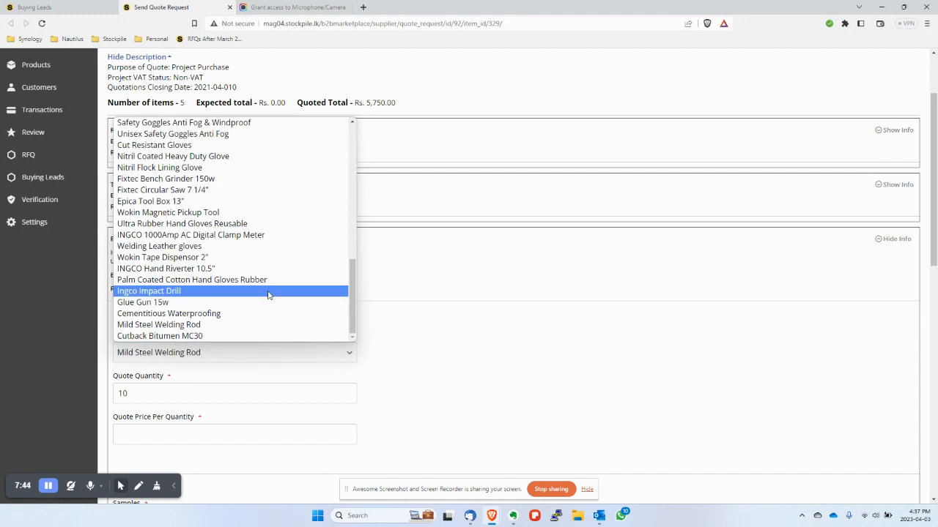
pyautogui.scroll(10, 268, 295)
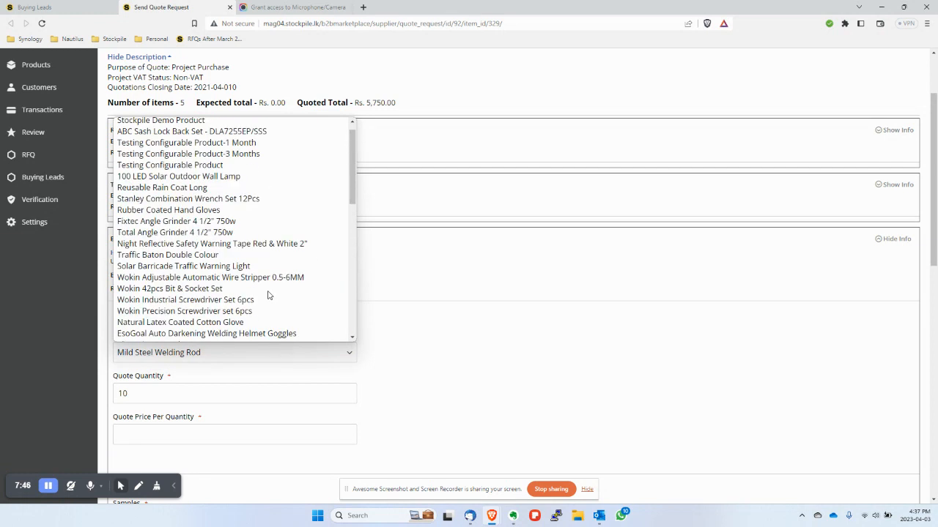
pyautogui.scroll(-10, 217, 234)
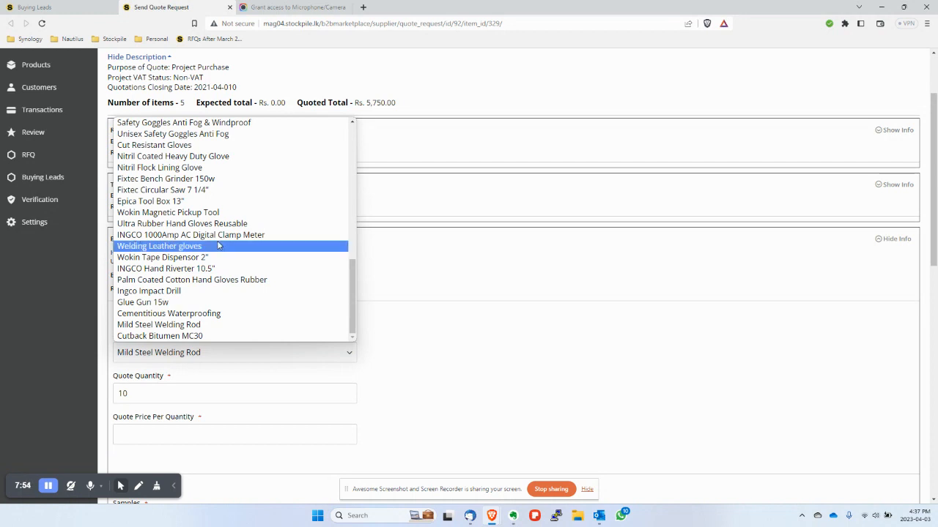
pyautogui.click(220, 336)
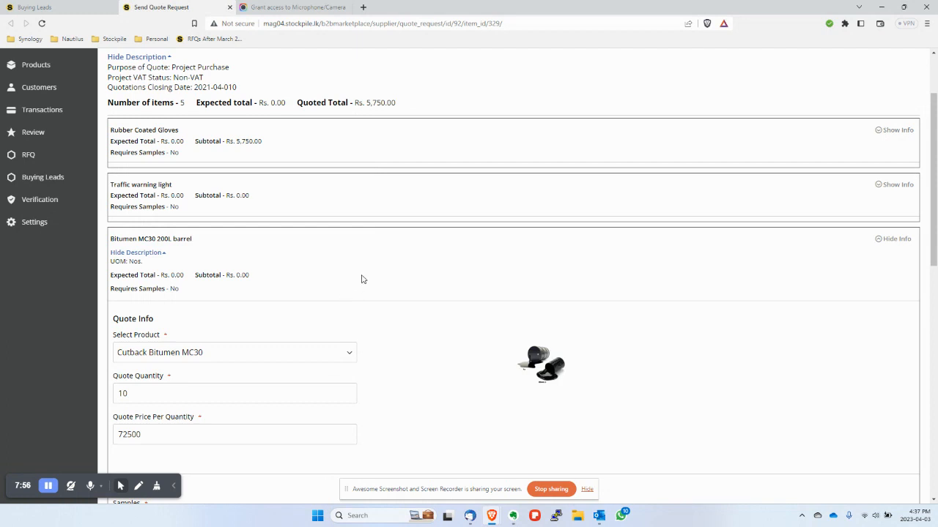
# - Lower the bitumen unit price from 72500 to 72000 and collapse its quote form
pyautogui.scroll(-2, 393, 282)
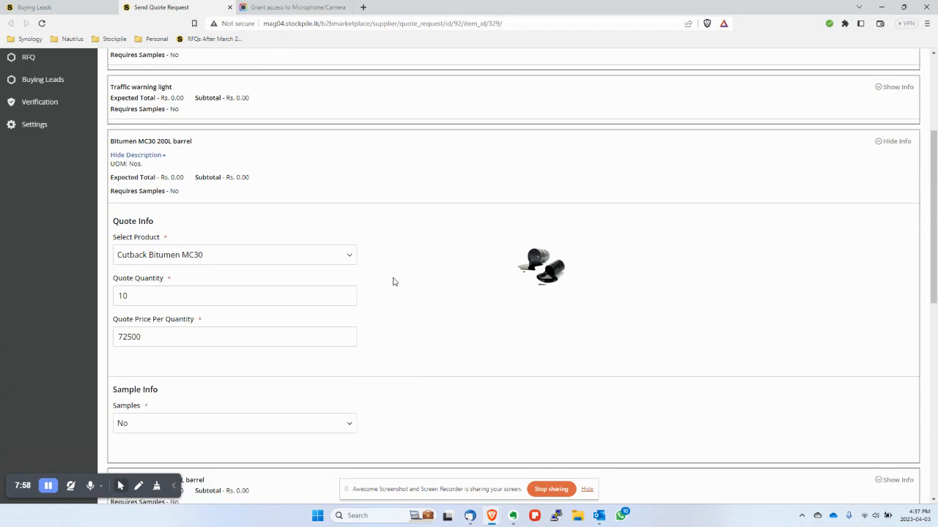
pyautogui.click(148, 337)
pyautogui.press('Left')
pyautogui.press('Left')
pyautogui.hotkey('shift', 'Right')
pyautogui.write('0')
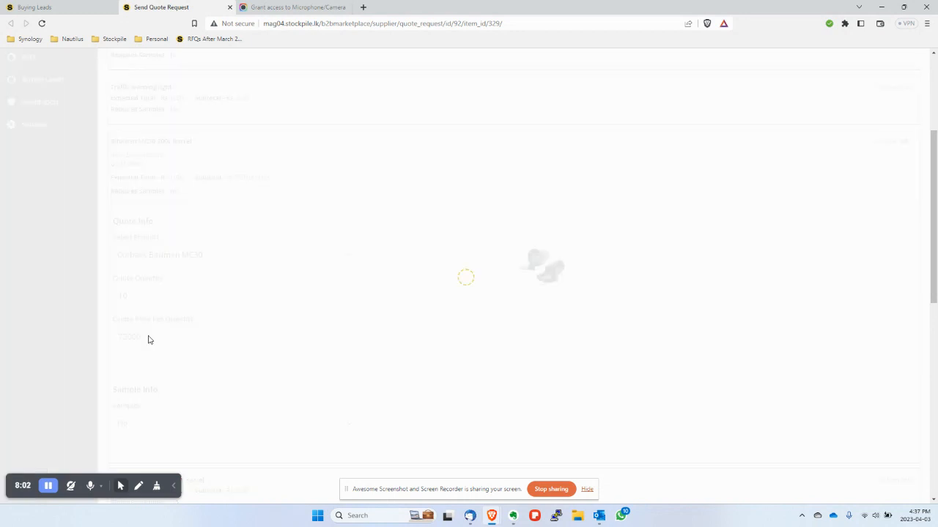
pyautogui.click(889, 143)
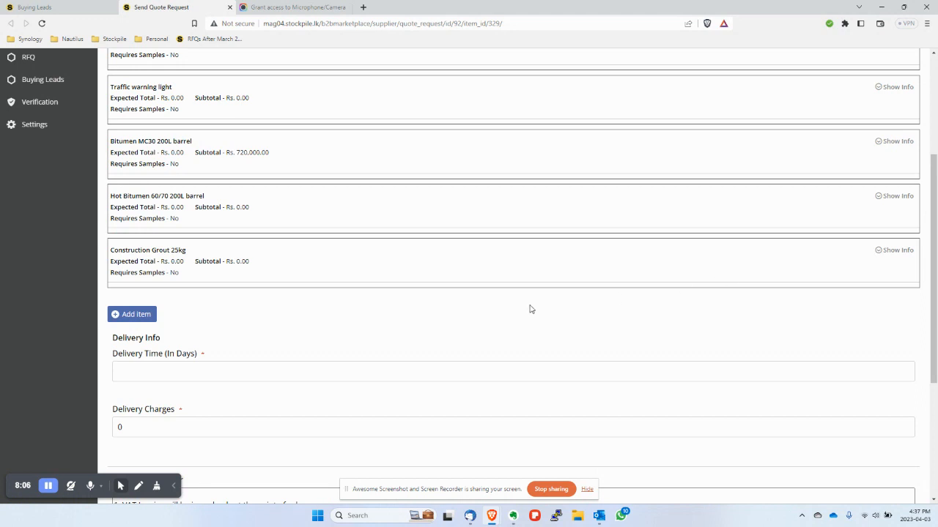
pyautogui.scroll(1, 529, 310)
pyautogui.moveTo(198, 299); pyautogui.dragTo(270, 299)
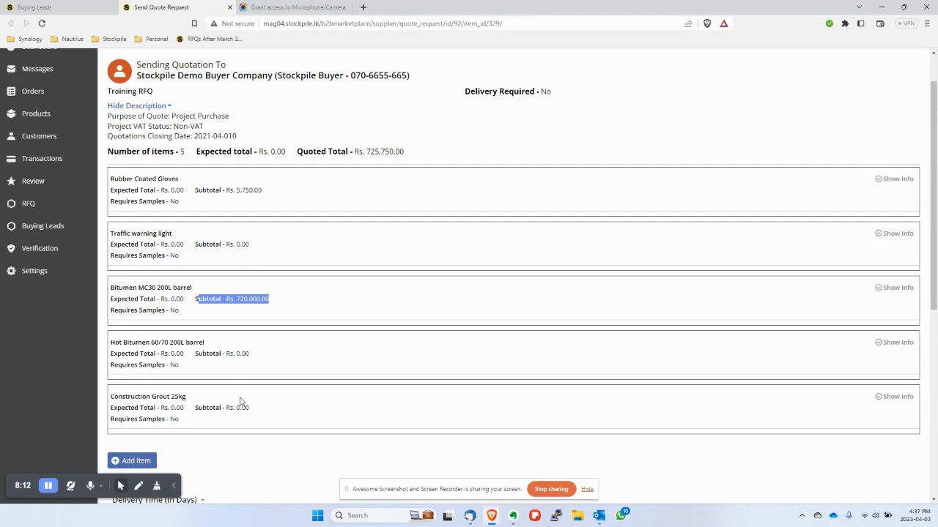
pyautogui.scroll(-2, 240, 402)
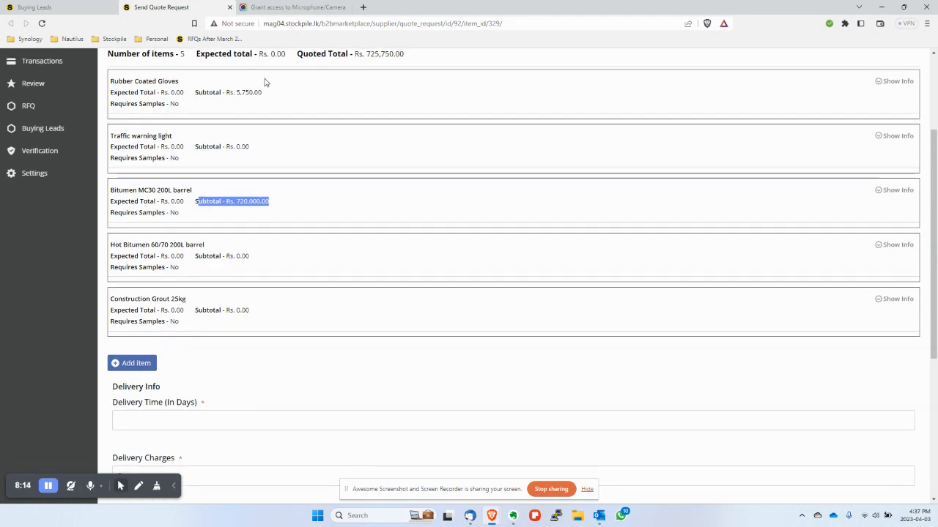
pyautogui.click(264, 386)
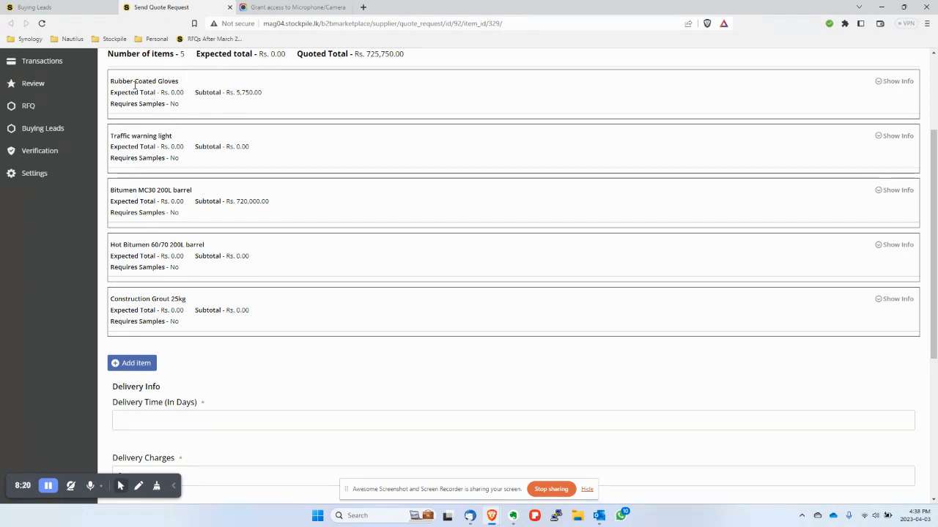
pyautogui.moveTo(123, 81); pyautogui.dragTo(176, 82)
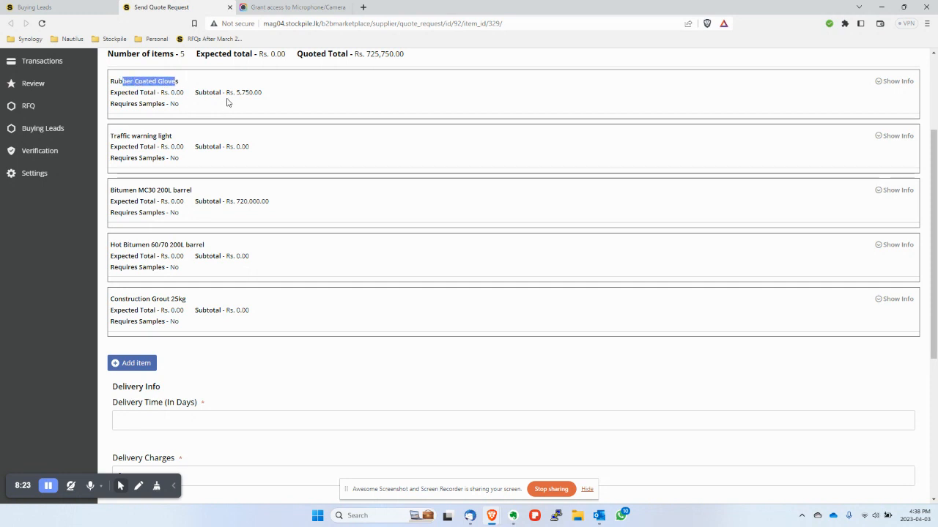
# - Add a blank New Item line to the quote and expand its details
pyautogui.click(131, 365)
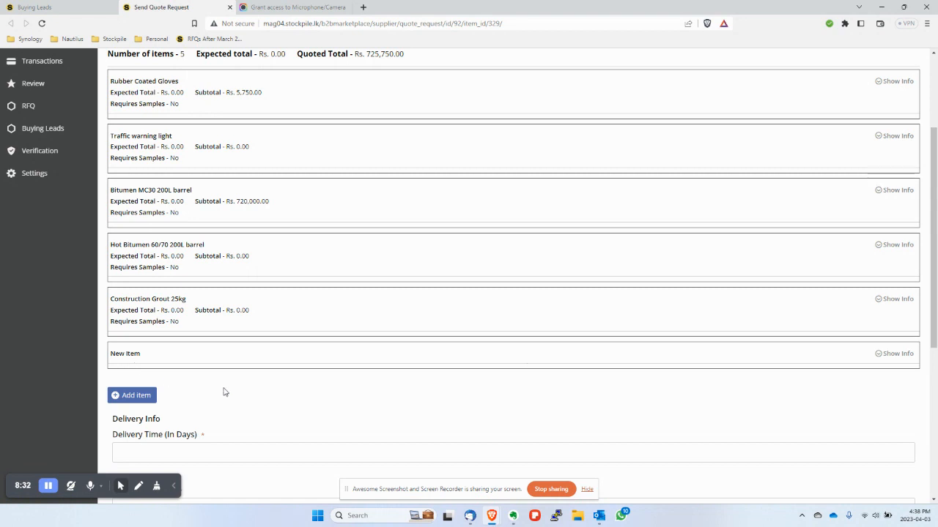
pyautogui.click(892, 81)
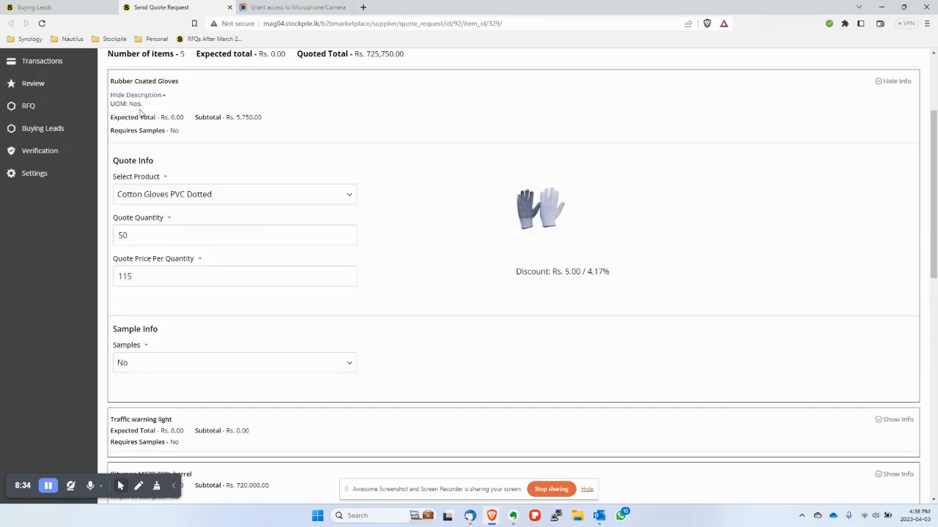
pyautogui.click(888, 79)
pyautogui.scroll(-1, 639, 437)
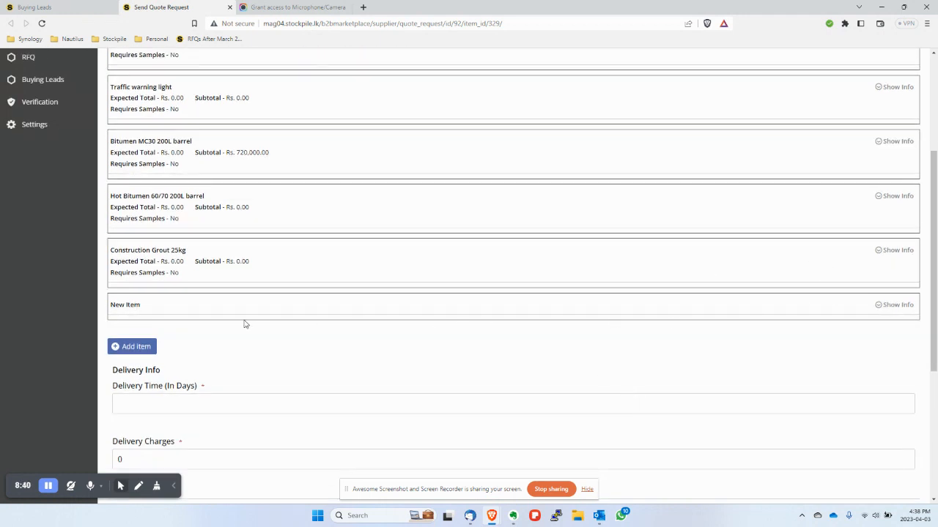
pyautogui.click(885, 309)
pyautogui.scroll(-4, 826, 354)
# - Select Palm Coated Cotton Hand Gloves Rubber as the product and quote 50 units at Rs. 250
pyautogui.click(338, 231)
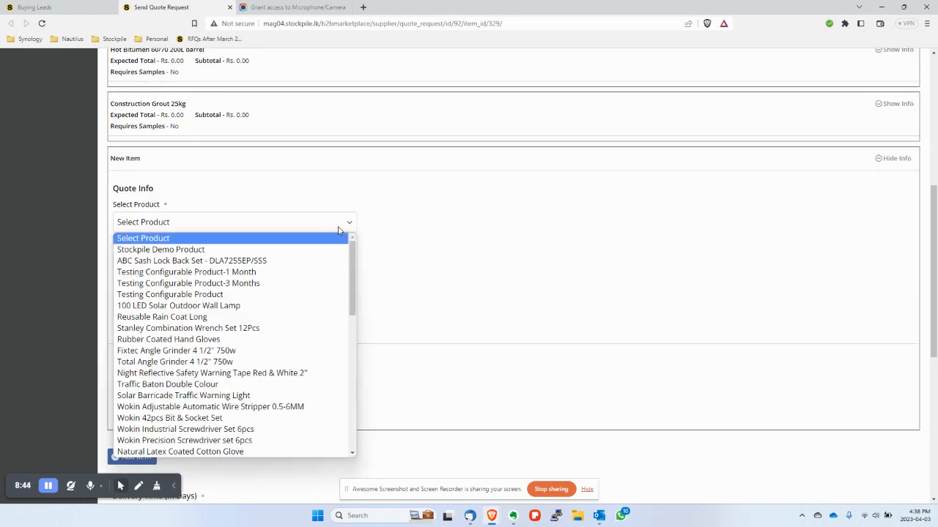
pyautogui.press('End')
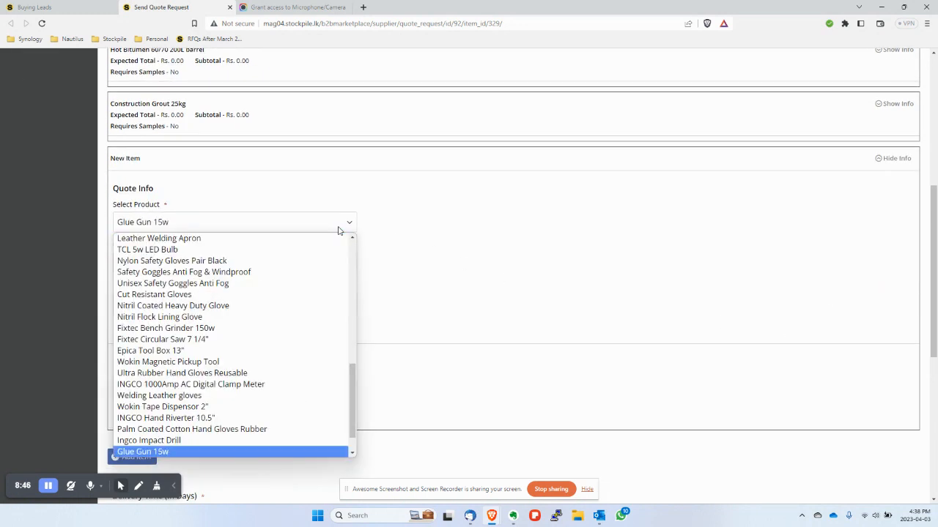
pyautogui.scroll(-1, 293, 328)
pyautogui.scroll(10, 259, 314)
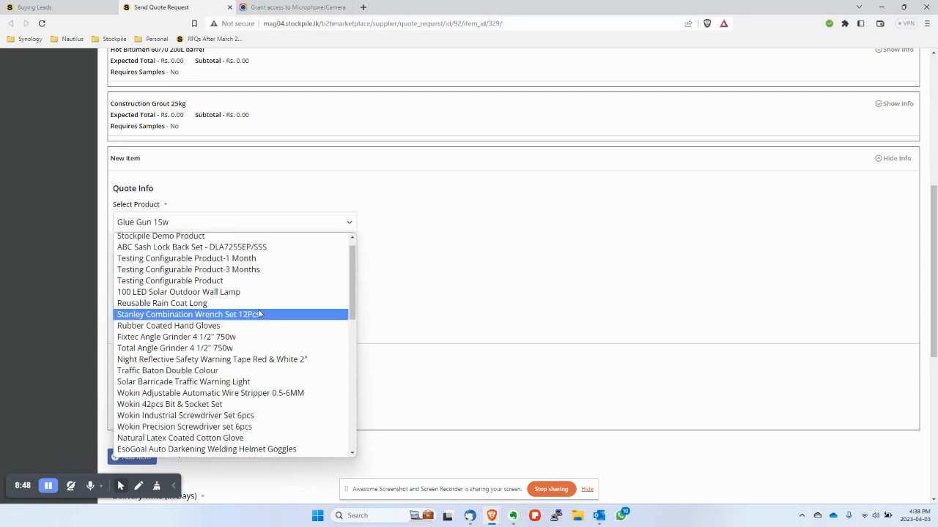
pyautogui.scroll(1, 260, 311)
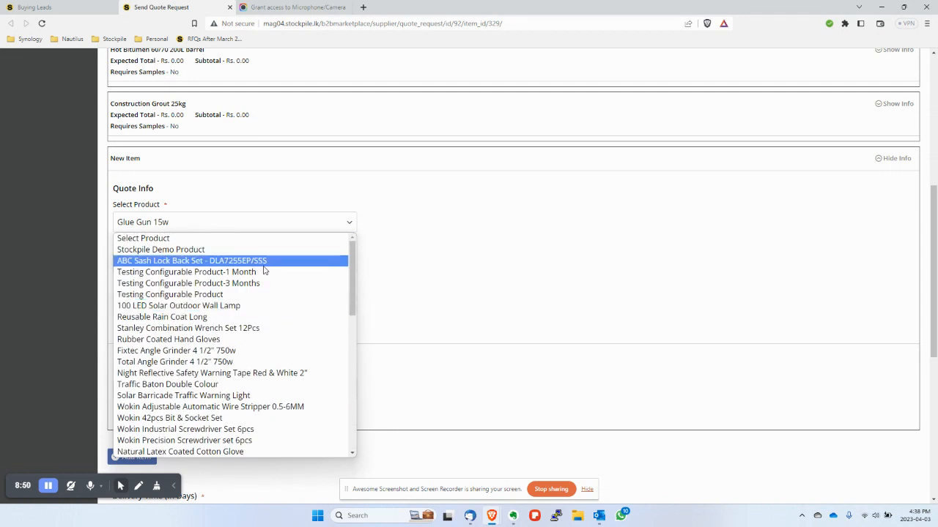
pyautogui.press('c')
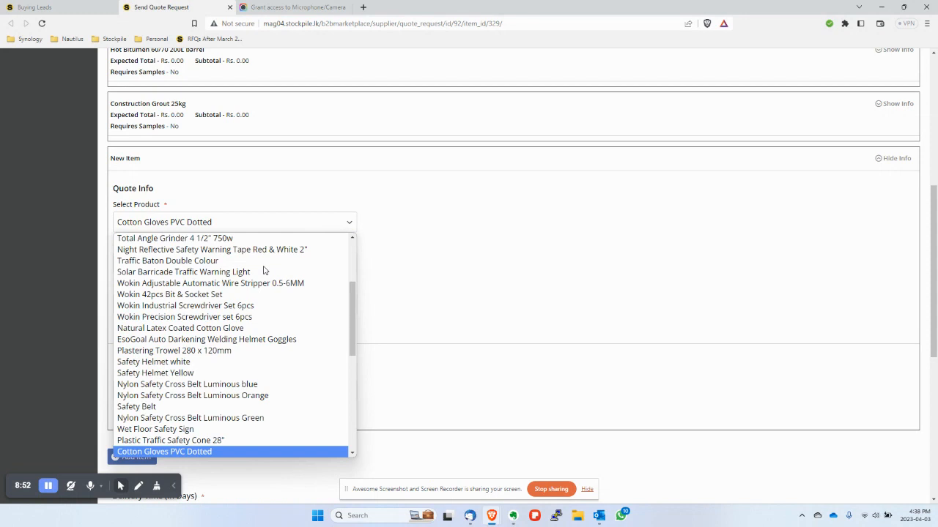
pyautogui.scroll(-3, 256, 318)
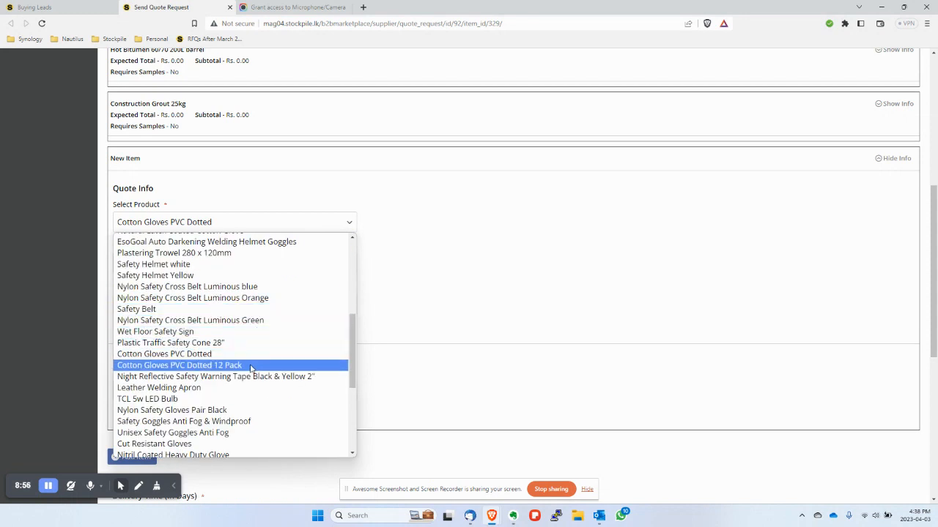
pyautogui.scroll(-5, 251, 368)
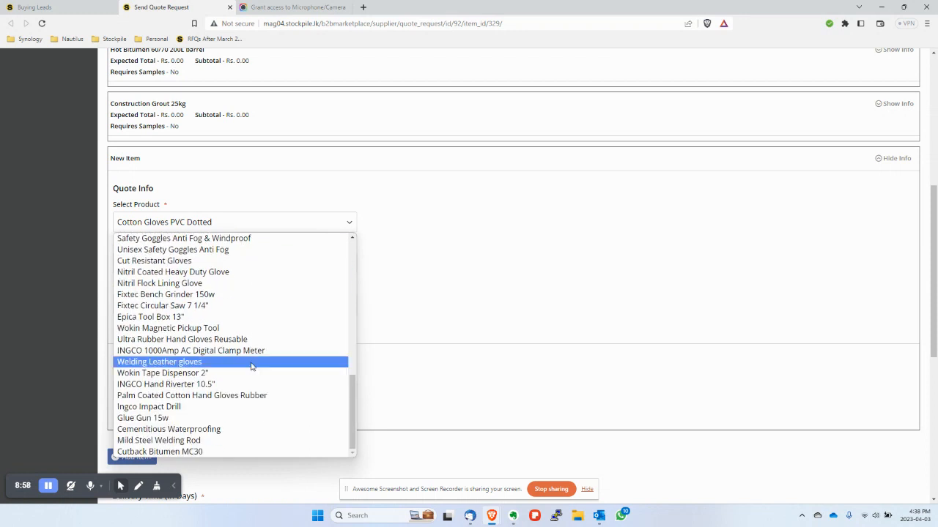
pyautogui.click(255, 397)
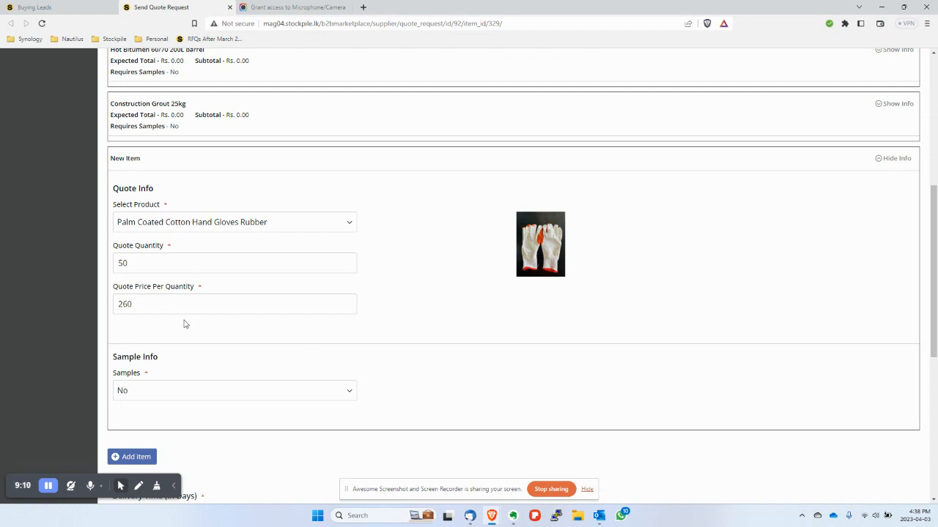
pyautogui.click(161, 305)
pyautogui.write('5050')
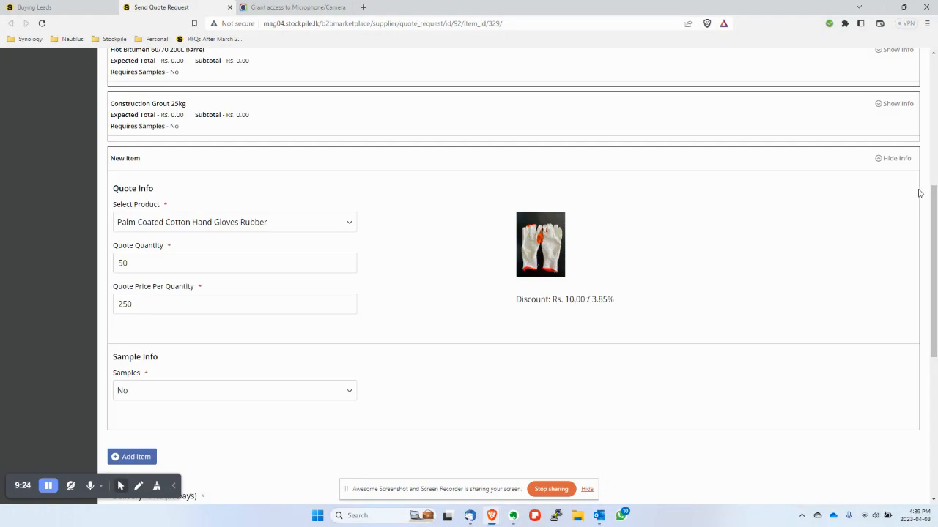
# - Enter 2 in Delivery Time (In Days)
pyautogui.click(897, 159)
pyautogui.scroll(3, 806, 271)
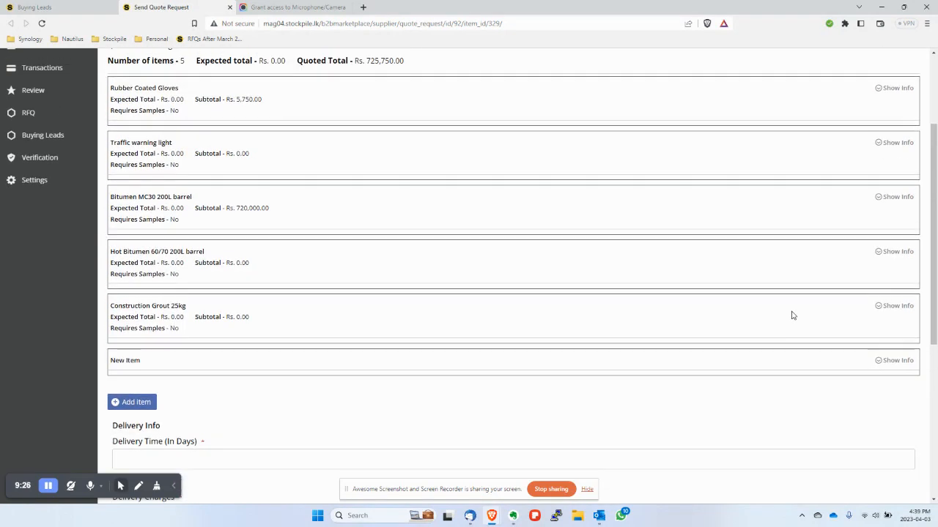
pyautogui.scroll(2, 791, 315)
pyautogui.scroll(-2, 367, 212)
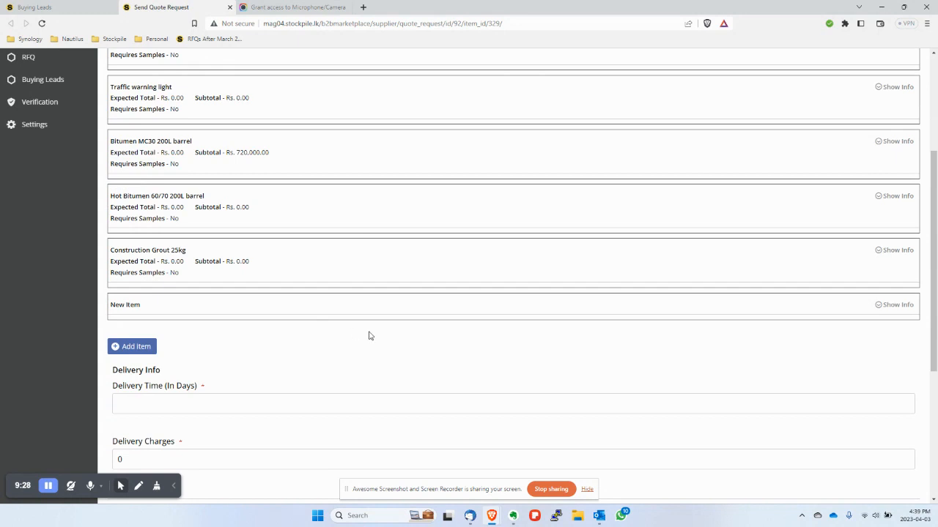
pyautogui.scroll(-2, 373, 308)
pyautogui.click(265, 254)
pyautogui.write('2')
pyautogui.click(261, 202)
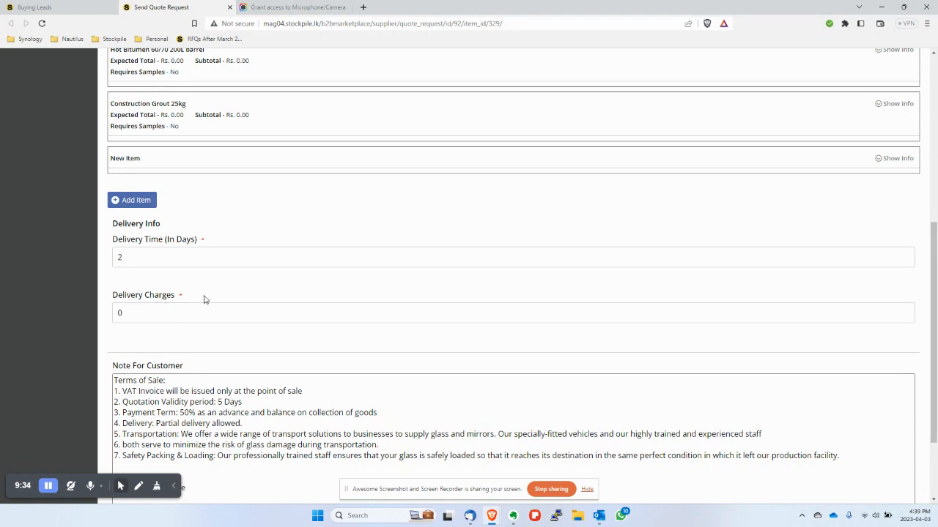
# - Check the Training RFQ's delivery requirement, 'Delivery Required - No'
pyautogui.scroll(5, 326, 307)
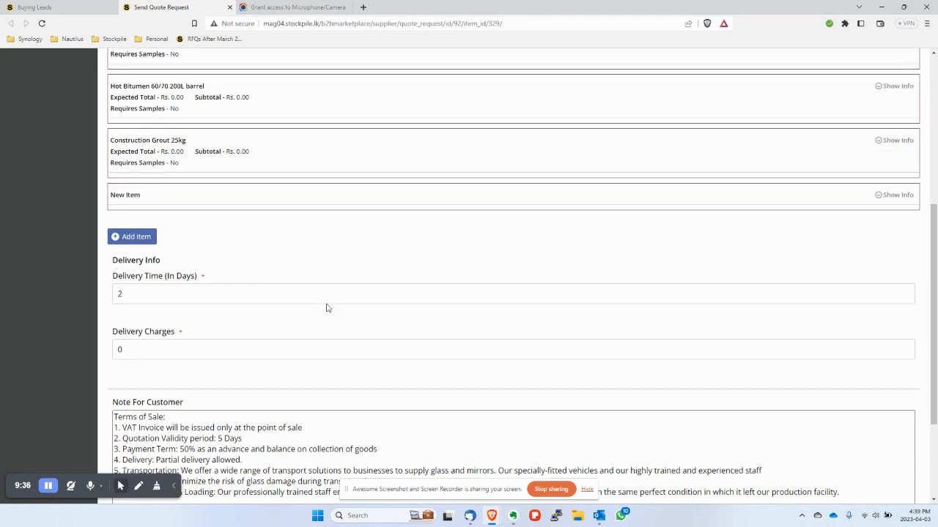
pyautogui.moveTo(464, 139); pyautogui.dragTo(553, 147)
pyautogui.click(554, 147)
pyautogui.moveTo(475, 140); pyautogui.dragTo(551, 142)
pyautogui.click(511, 157)
# - In Note For Customer, add a blank line after item 7 and change the validity to '2 Days'
pyautogui.scroll(-6, 503, 156)
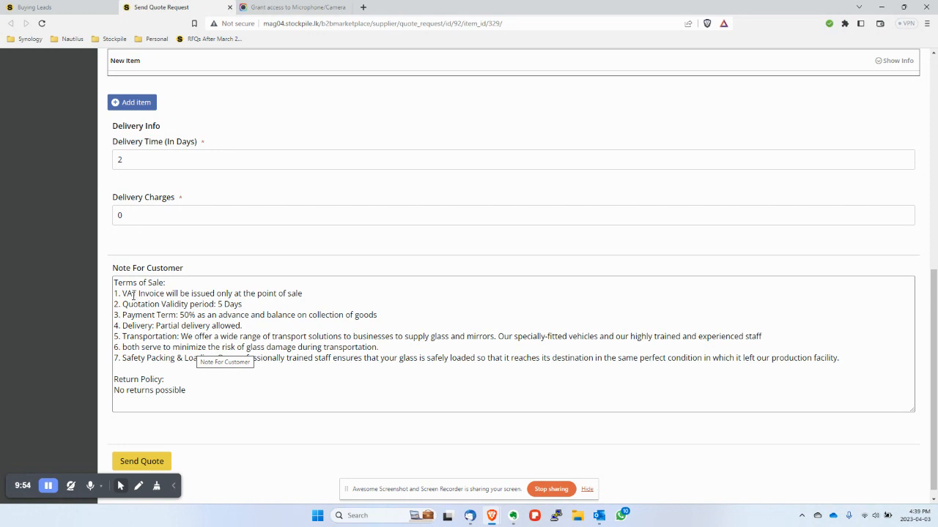
pyautogui.click(138, 367)
pyautogui.press('Return')
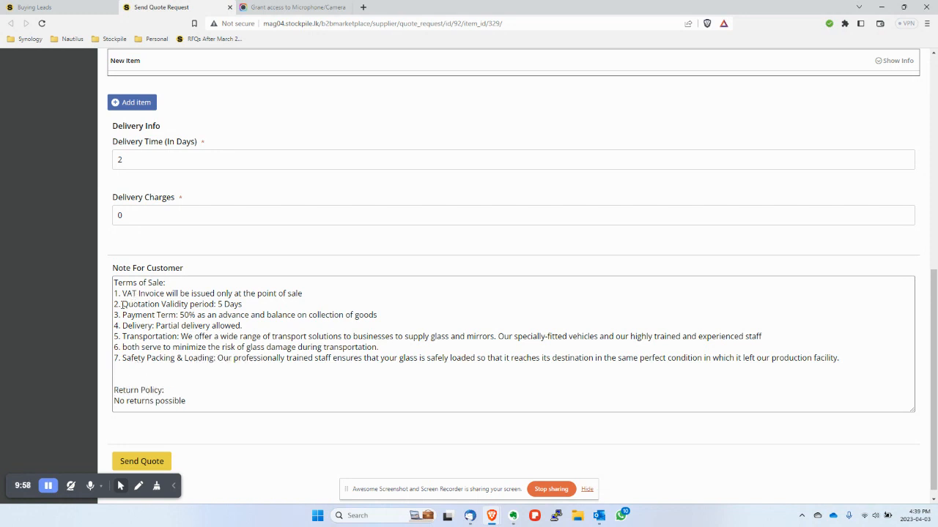
pyautogui.moveTo(122, 304); pyautogui.dragTo(242, 306)
pyautogui.click(245, 306)
pyautogui.scroll(-1, 312, 431)
# - Send the quote, then open the Training RFQ request from the Answered quotes tab
pyautogui.click(138, 452)
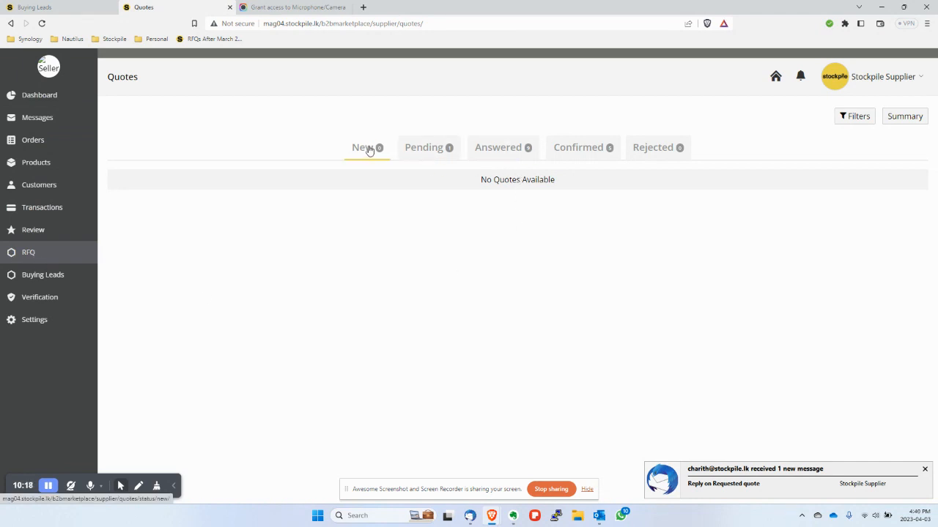
pyautogui.click(497, 148)
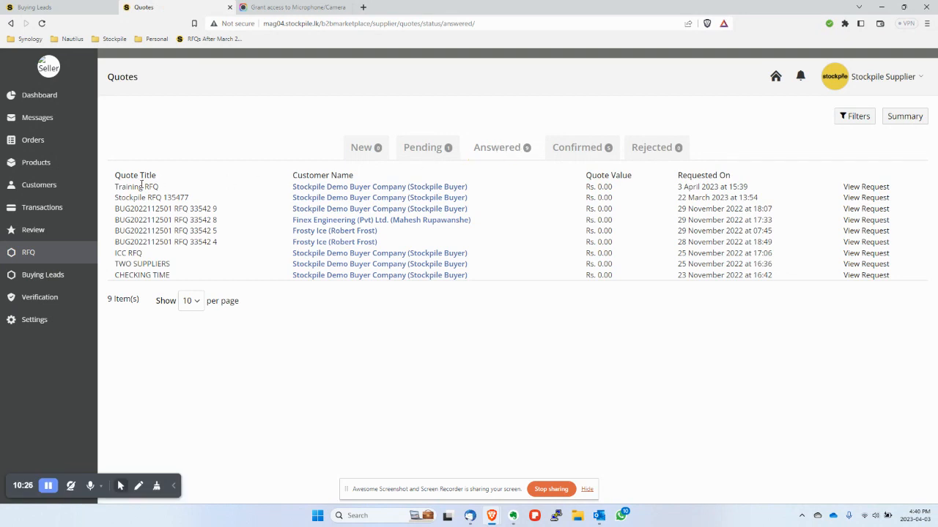
pyautogui.moveTo(116, 187); pyautogui.dragTo(161, 189)
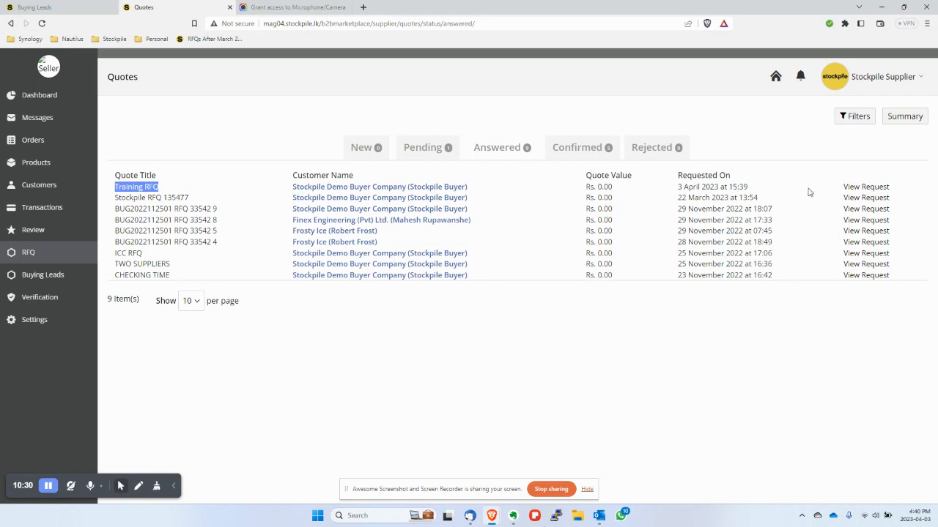
pyautogui.click(856, 189)
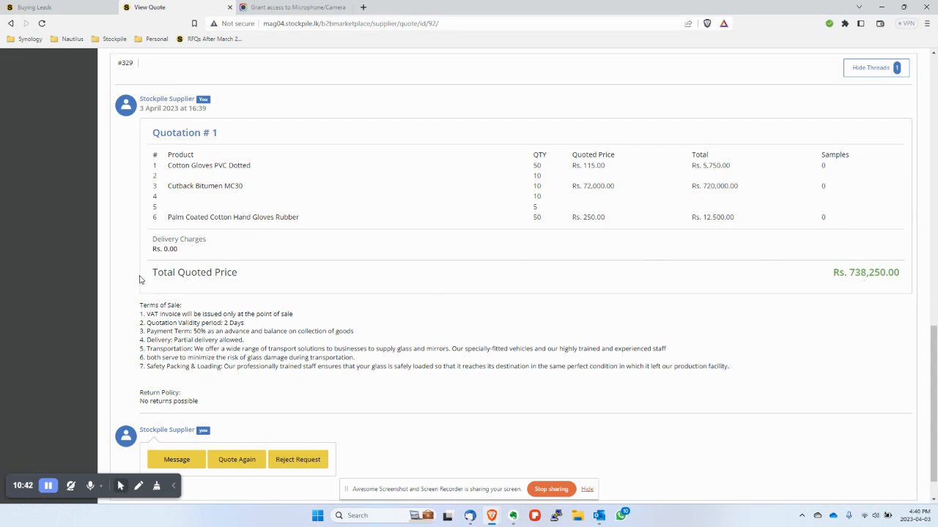
pyautogui.scroll(-1, 179, 271)
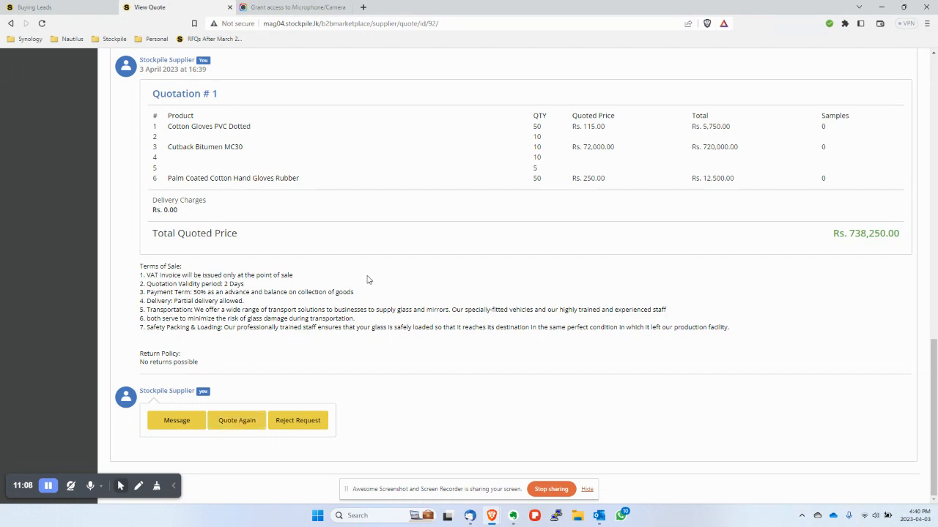
pyautogui.scroll(10, 381, 295)
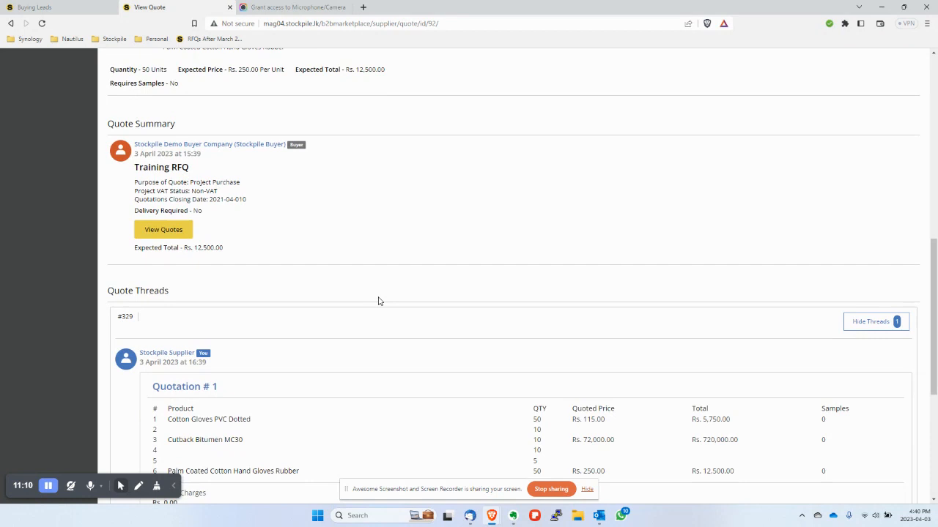
pyautogui.scroll(3, 378, 301)
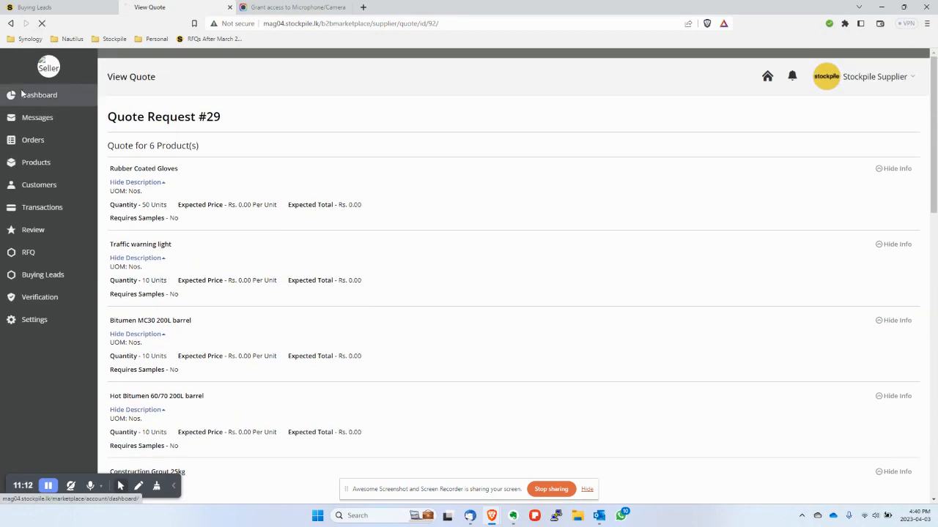
# - Go to the seller Dashboard, then open the RFQ Quotes list
pyautogui.click(22, 94)
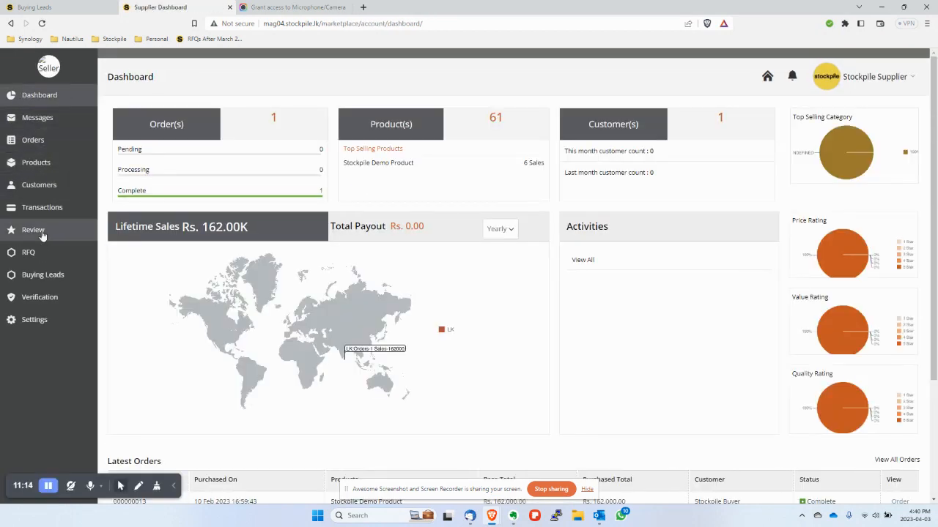
pyautogui.click(30, 256)
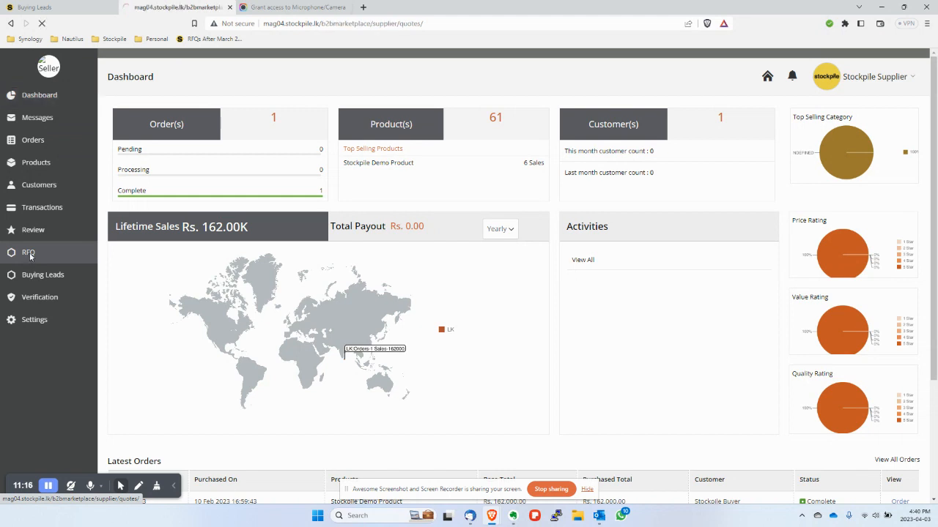